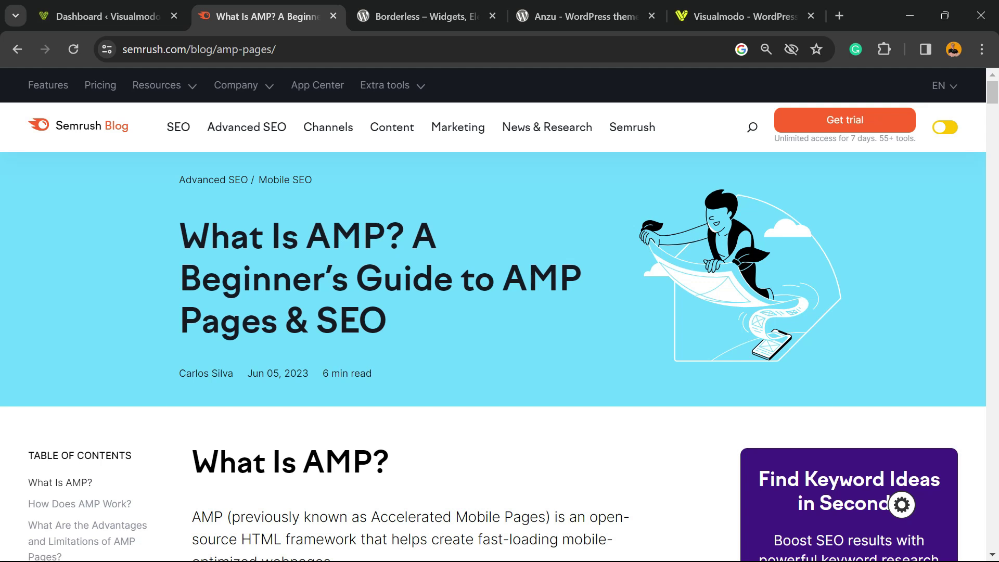
- Read the definition of AMP in the Semrush article with the page enlarged to 125%
scroll(494, 312, "down", 6)
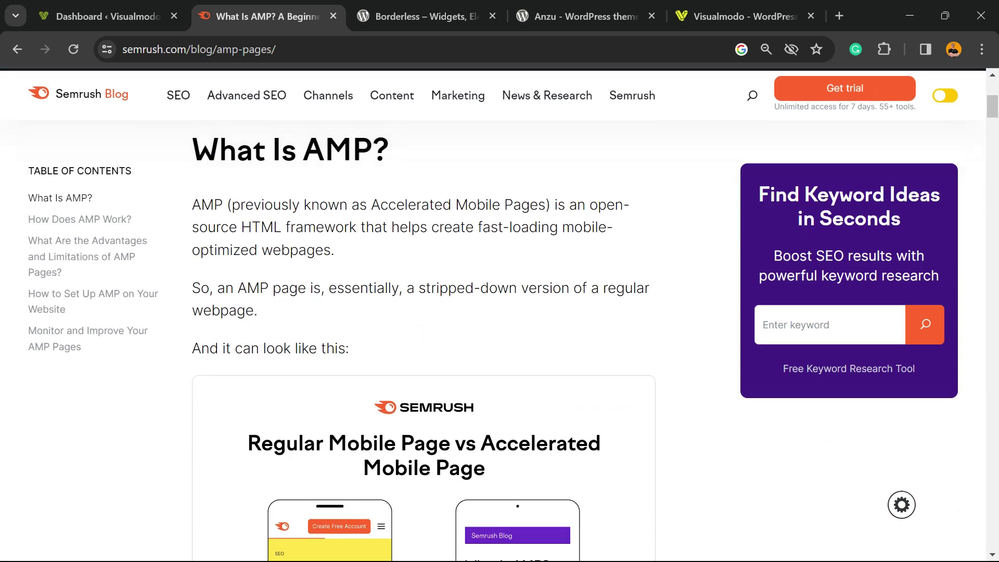
key("ctrl+plus")
key("ctrl+plus")
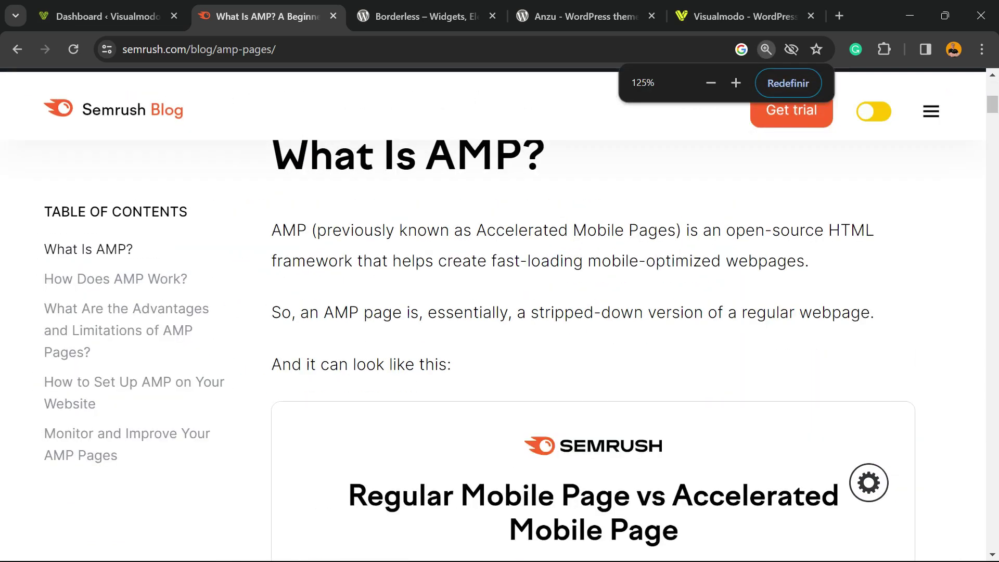
triple_click(357, 231)
double_click(357, 231)
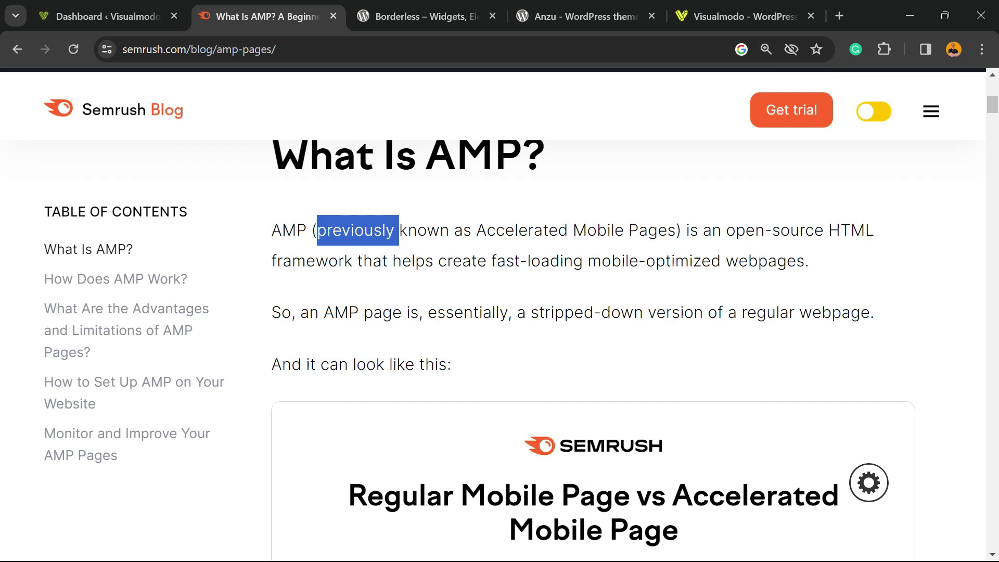
left_click_drag(496, 231, 505, 231)
left_click_drag(573, 230, 624, 231)
left_click_drag(698, 230, 704, 231)
double_click(424, 231)
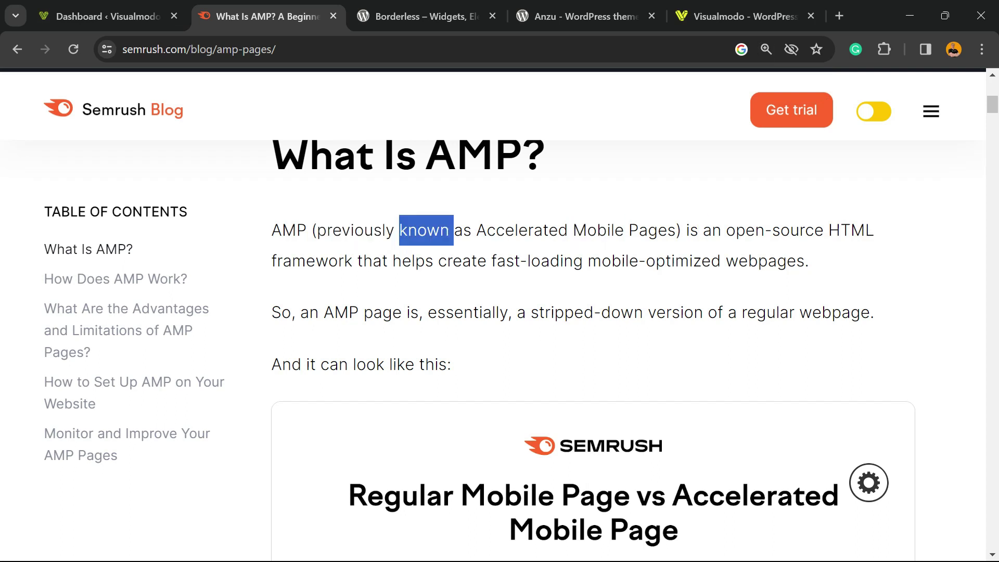
triple_click(424, 231)
left_click(424, 231)
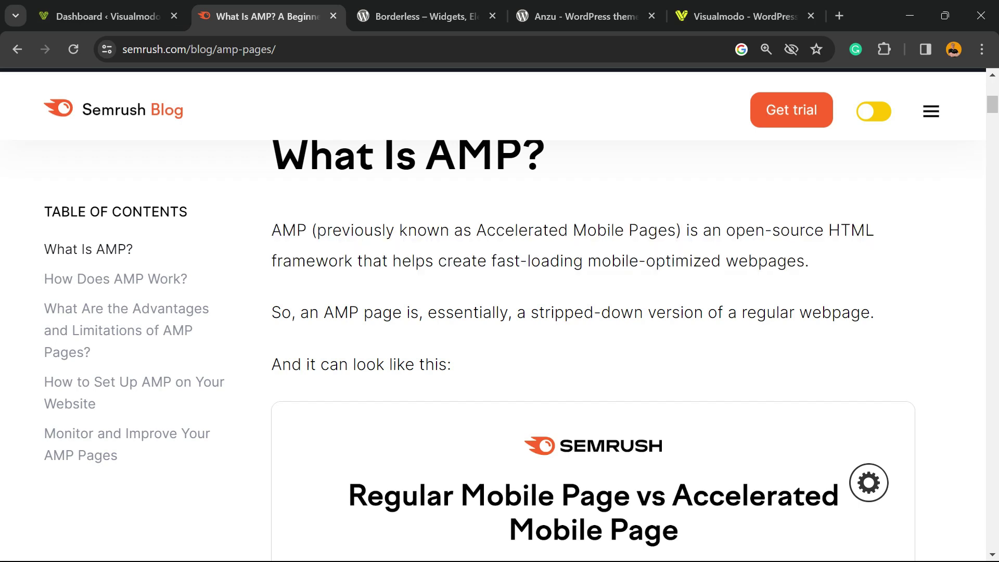
mouse_move(478, 261)
left_mouse_down()
mouse_move(810, 260)
mouse_move(478, 261)
left_mouse_up()
- Examine the article's illustration comparing a regular mobile page with an accelerated mobile page
scroll(478, 261, "down", 3)
scroll(594, 312, "down", 4)
scroll(593, 313, "up", 2)
scroll(594, 313, "down", 4)
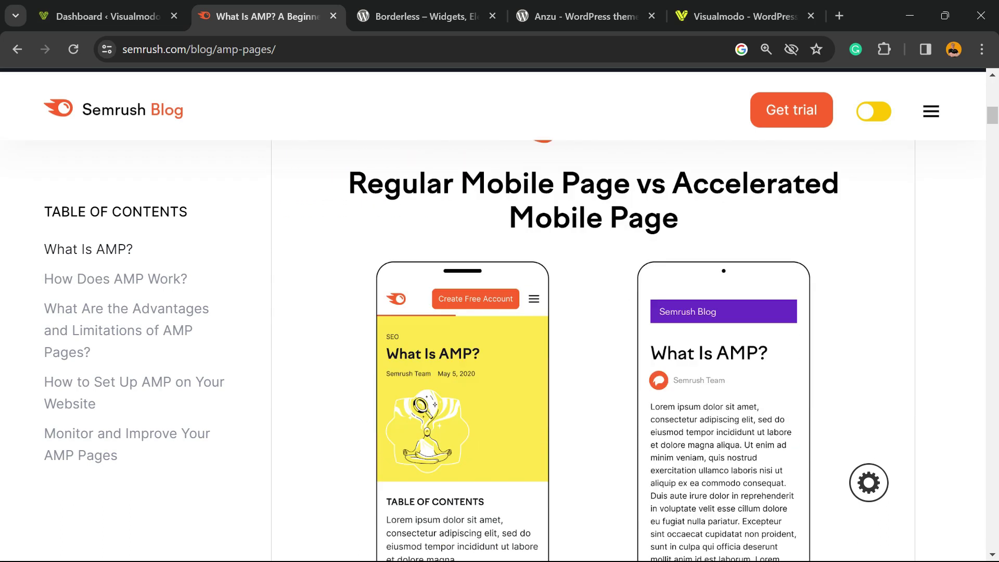
scroll(593, 312, "up", 3)
scroll(593, 312, "down", 3)
scroll(593, 313, "up", 2)
scroll(593, 312, "down", 2)
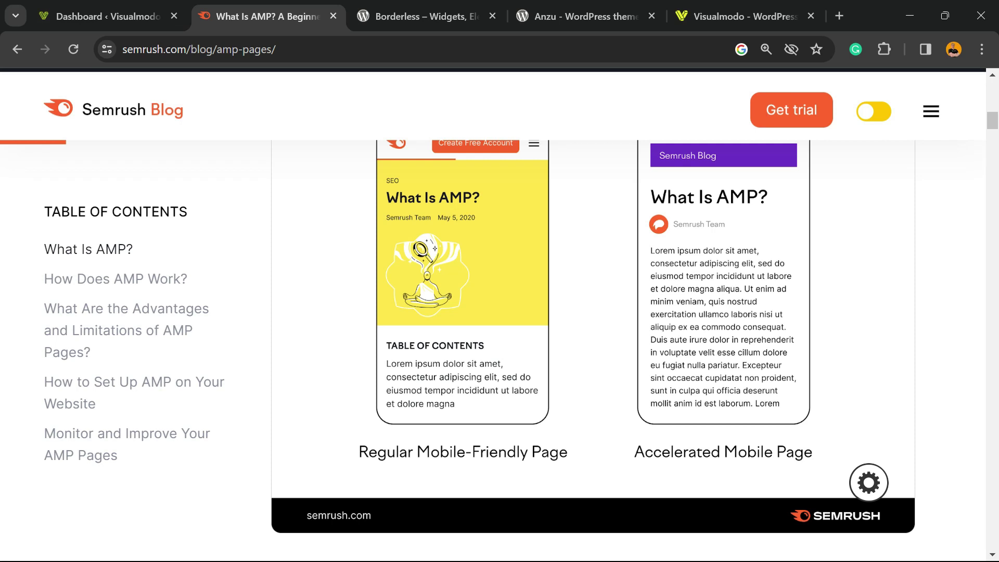
- Switch to the WordPress dashboard and search for "AMP" among the plugins available to add
left_click(104, 16)
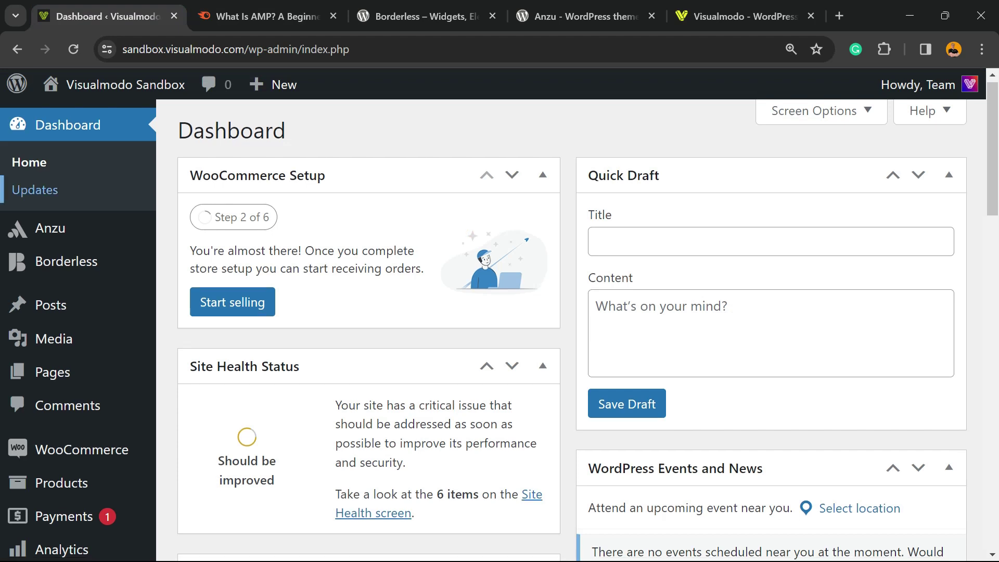
scroll(52, 220, "down", 3)
scroll(52, 219, "down", 3)
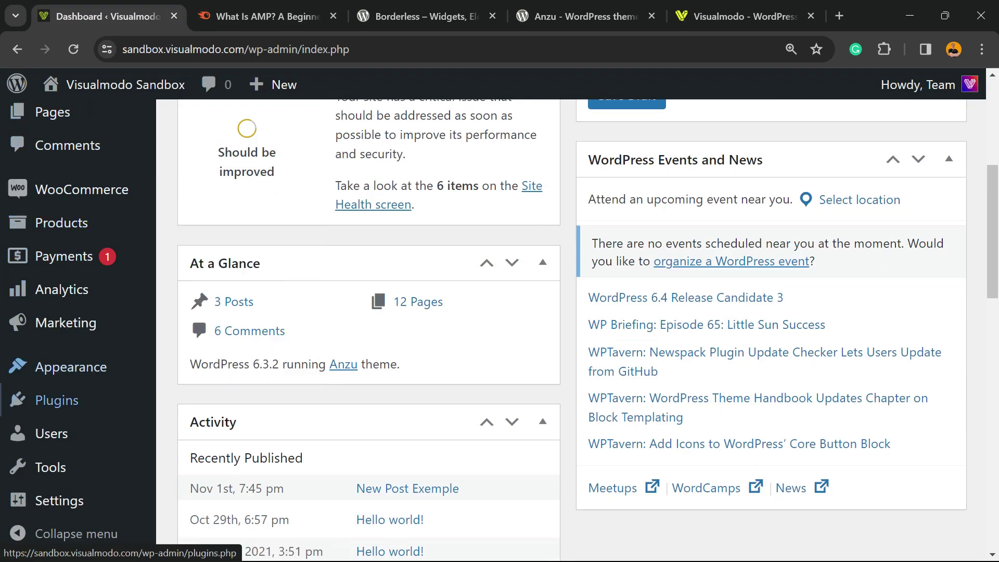
mouse_move(52, 400)
left_click(202, 430)
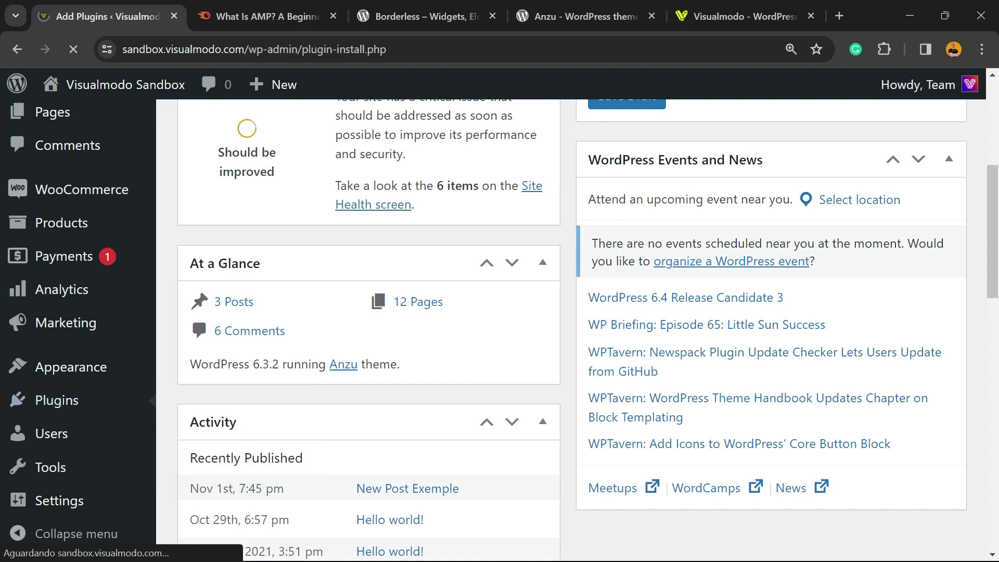
left_click(635, 187)
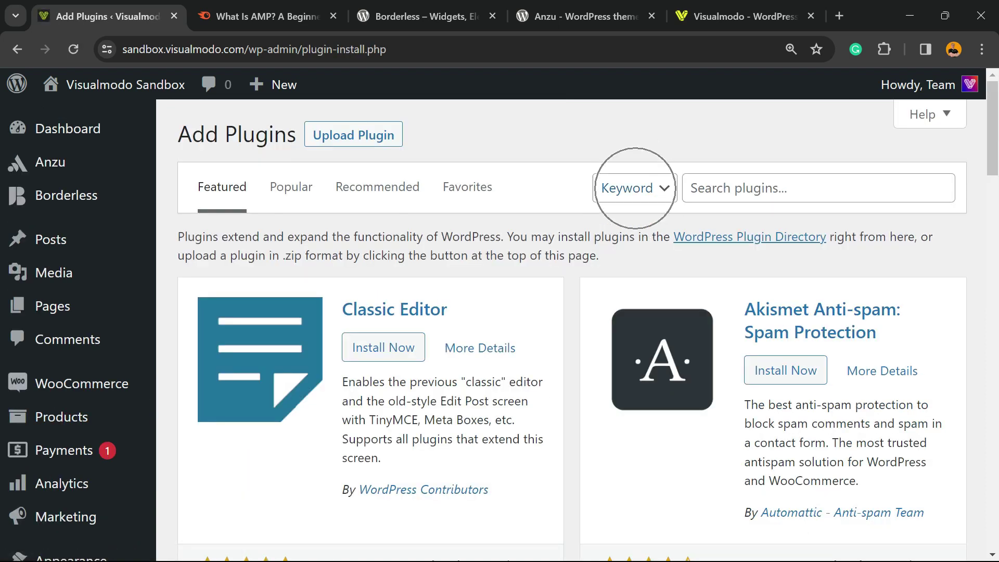
left_click(692, 187)
type("AMP")
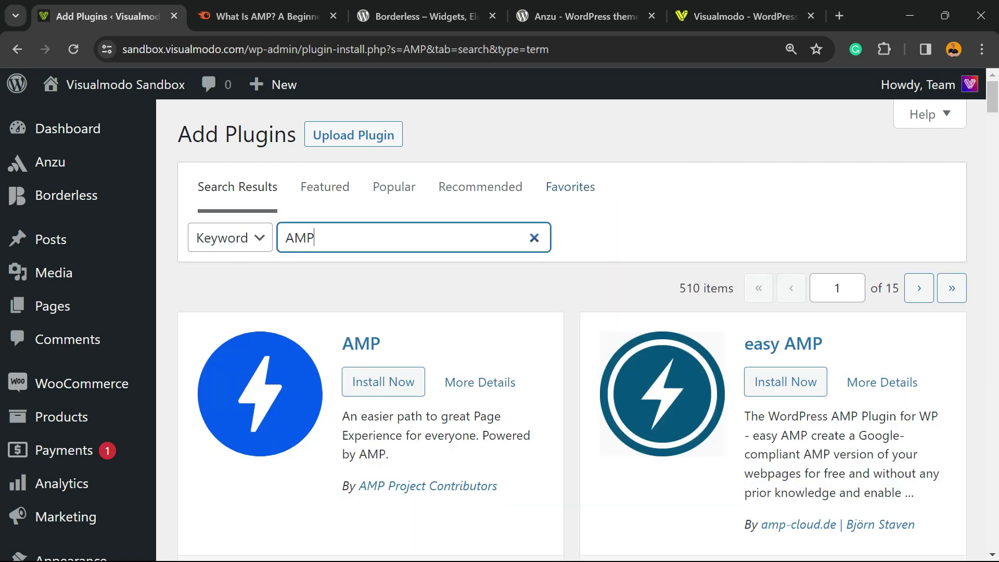
- Install and activate the AMP plugin by AMP Project Contributors
scroll(572, 328, "down", 3)
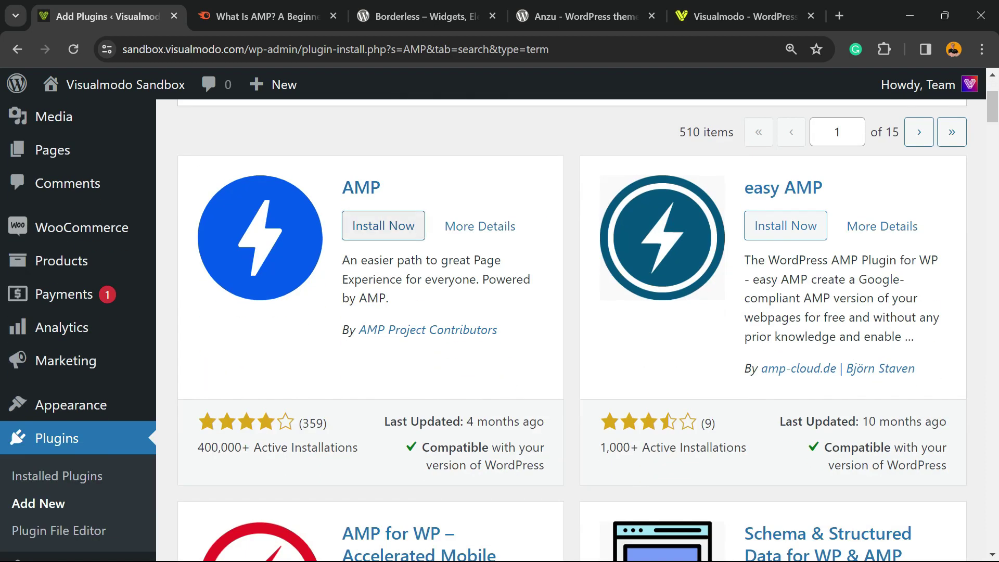
left_click(384, 225)
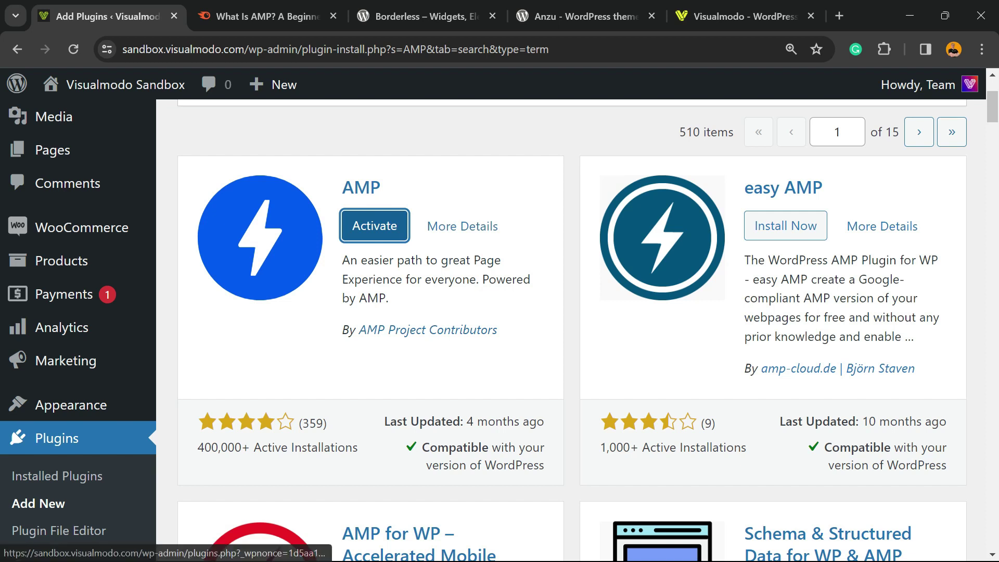
left_click(383, 225)
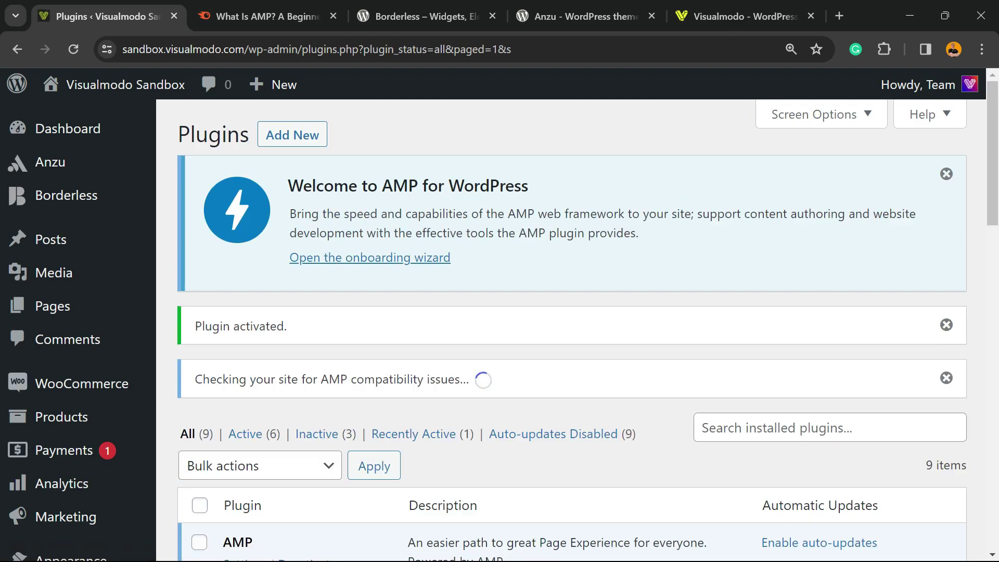
- Open the AMP onboarding wizard from the plugin's welcome notice on the Plugins page
scroll(571, 330, "down", 12)
scroll(571, 330, "up", 12)
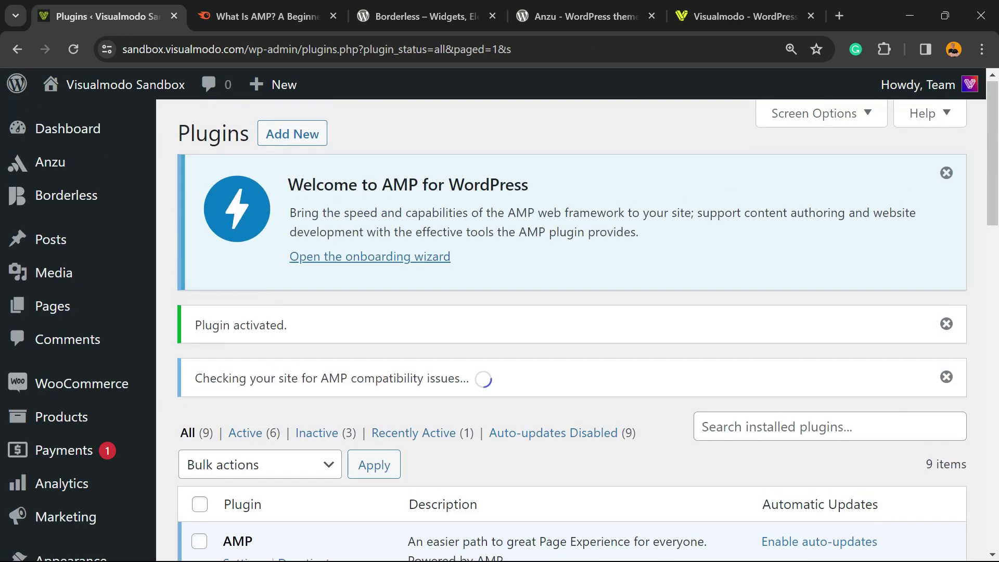
key("ctrl+plus")
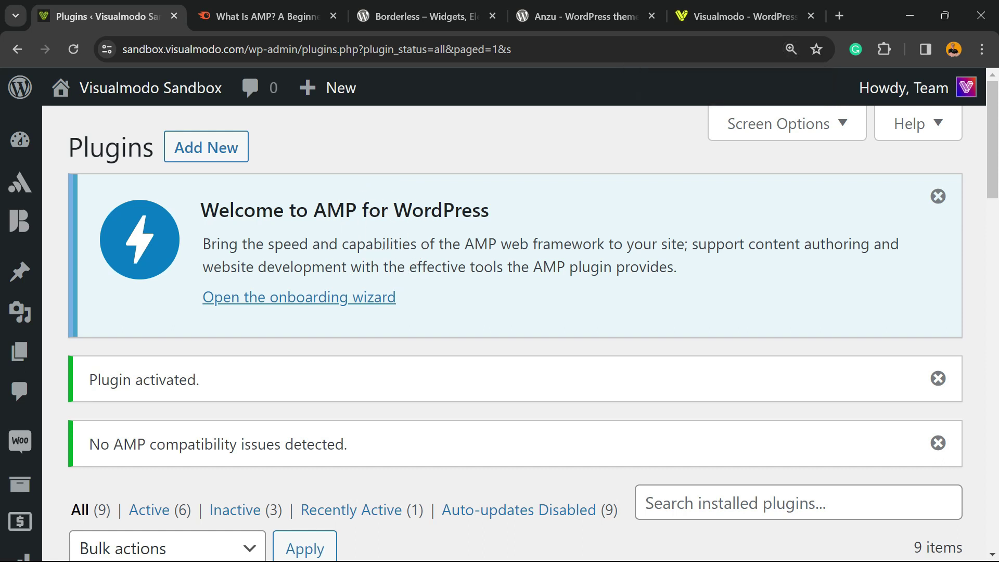
left_click_drag(200, 210, 284, 210)
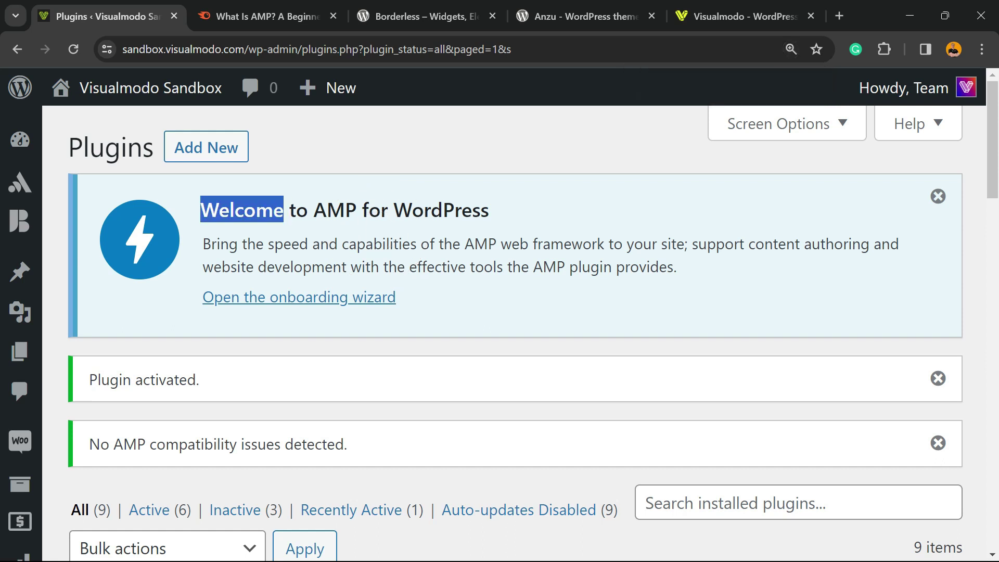
key("shift+Right")
key("Tab")
key("Return")
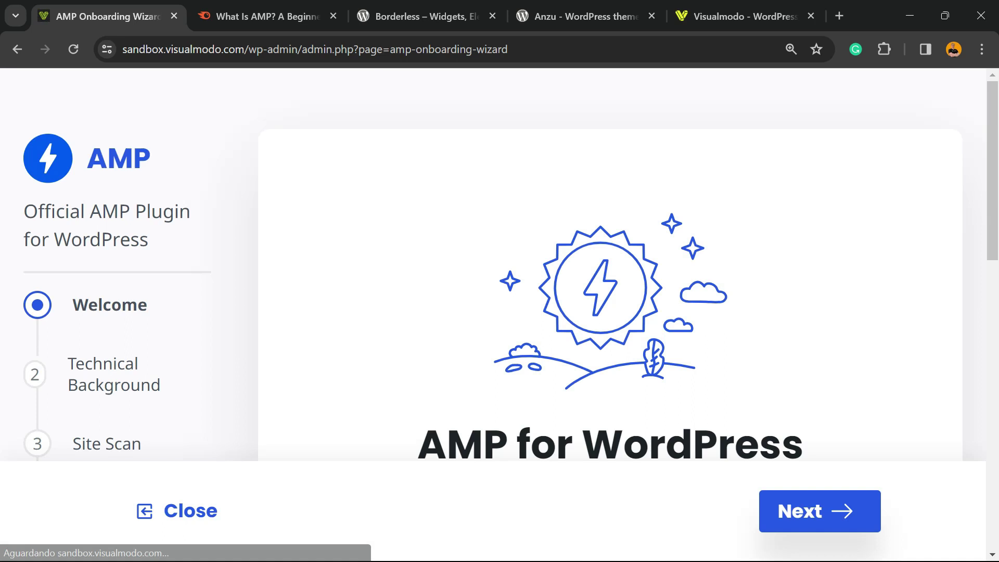
- Review the wizard's Welcome page and continue to Technical Background
scroll(610, 264, "down", 6)
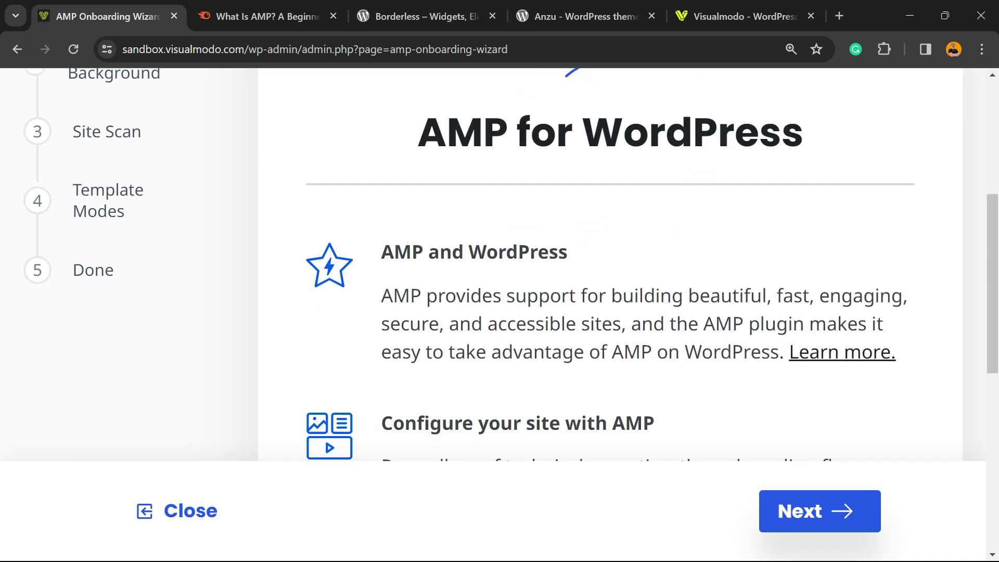
scroll(610, 265, "down", 6)
scroll(610, 265, "up", 12)
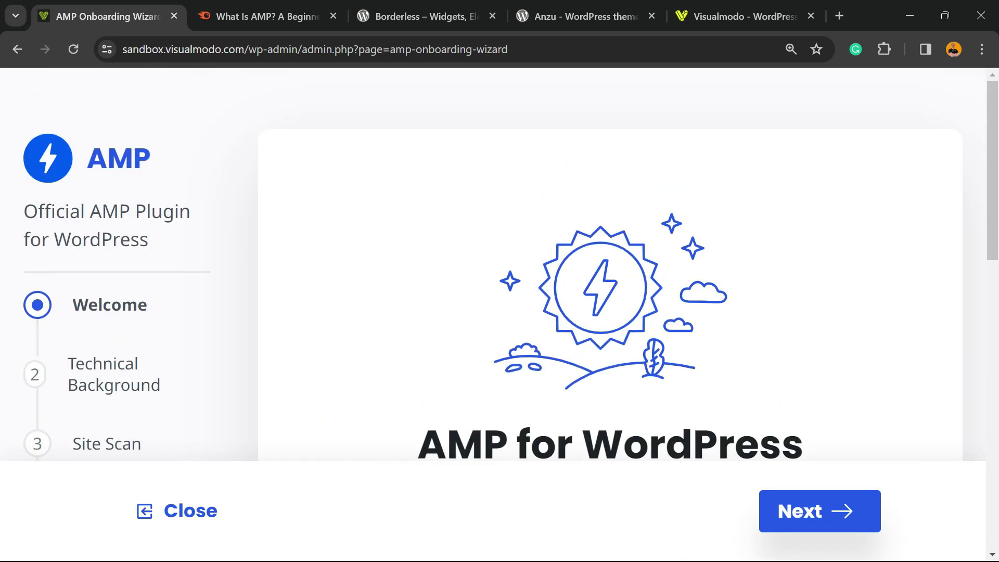
scroll(610, 265, "down", 3)
left_click(820, 511)
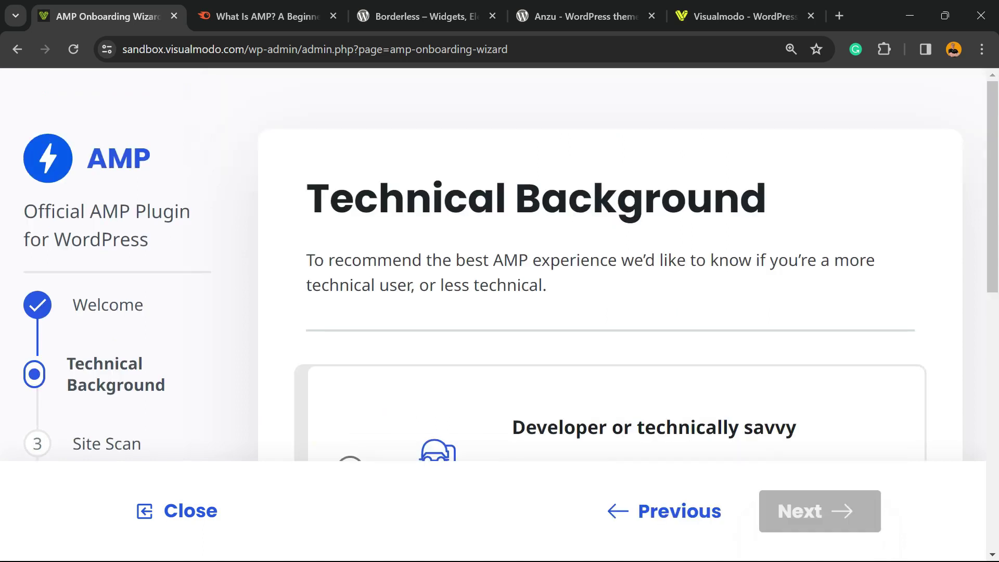
- Choose "Non-technical or wanting a simpler setup" as the technical background and continue to the Site Scan
scroll(609, 260, "down", 2)
scroll(609, 260, "up", 3)
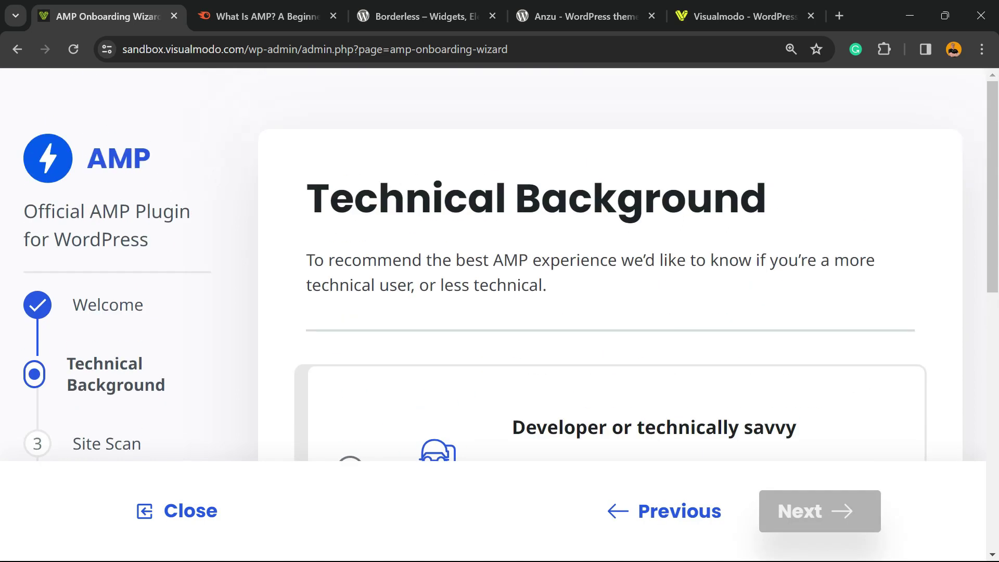
scroll(608, 261, "down", 3)
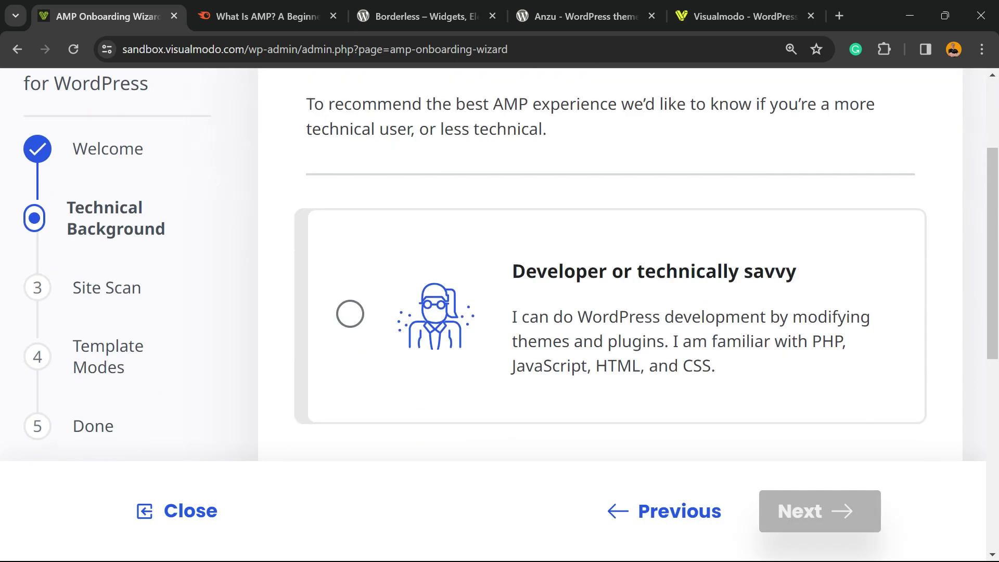
scroll(609, 260, "down", 6)
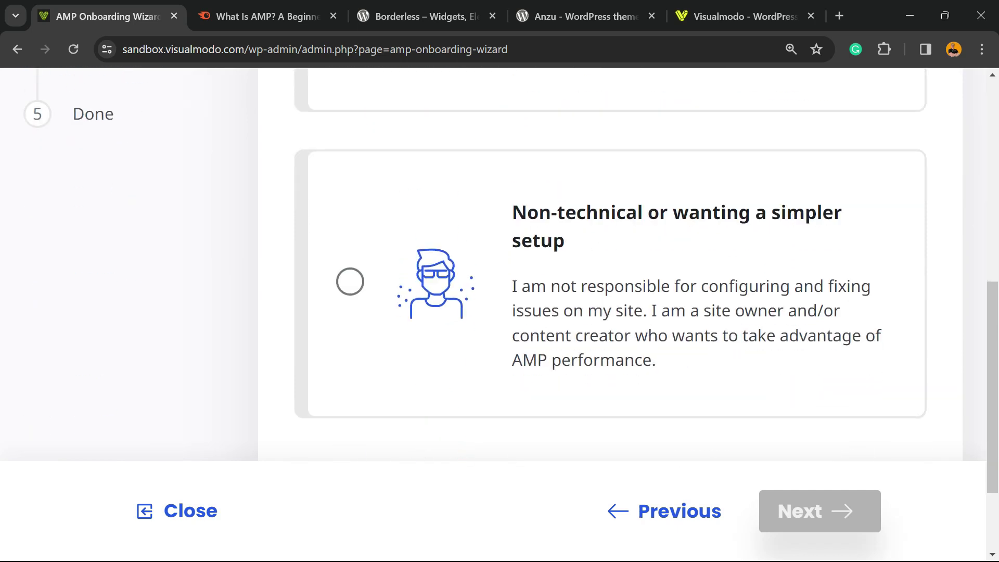
left_click(350, 281)
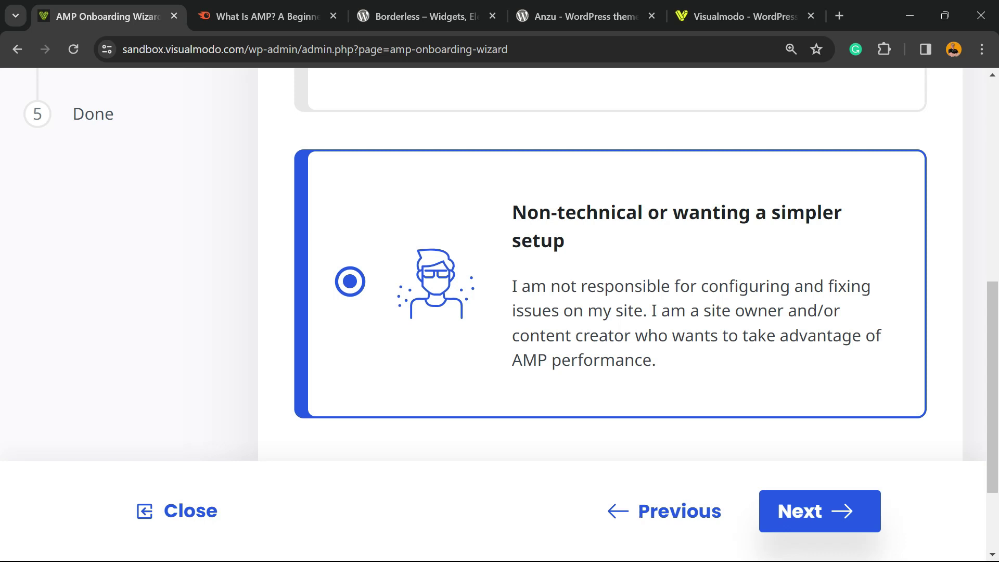
scroll(609, 260, "up", 3)
scroll(609, 260, "down", 6)
scroll(609, 260, "up", 3)
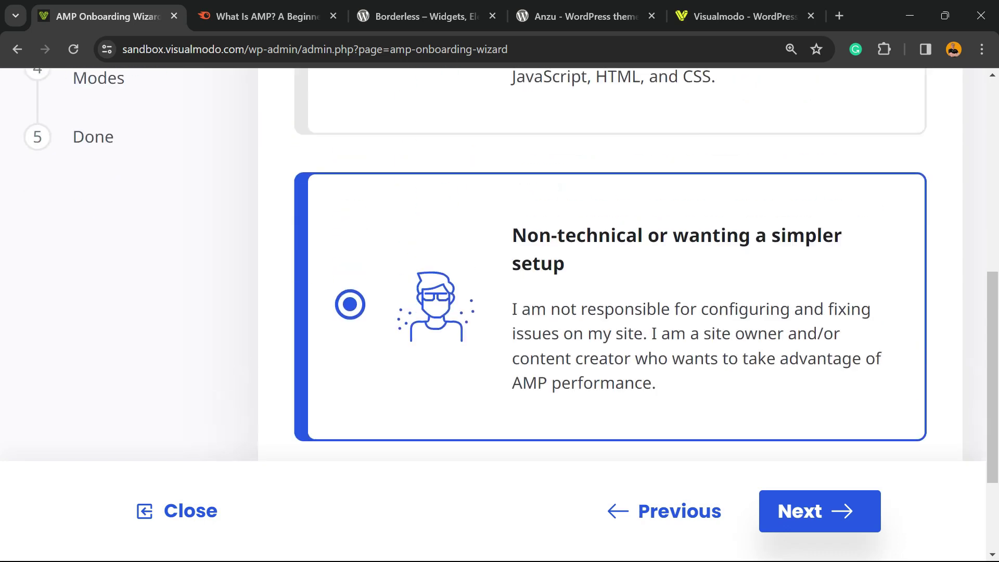
left_click(820, 511)
scroll(609, 260, "down", 3)
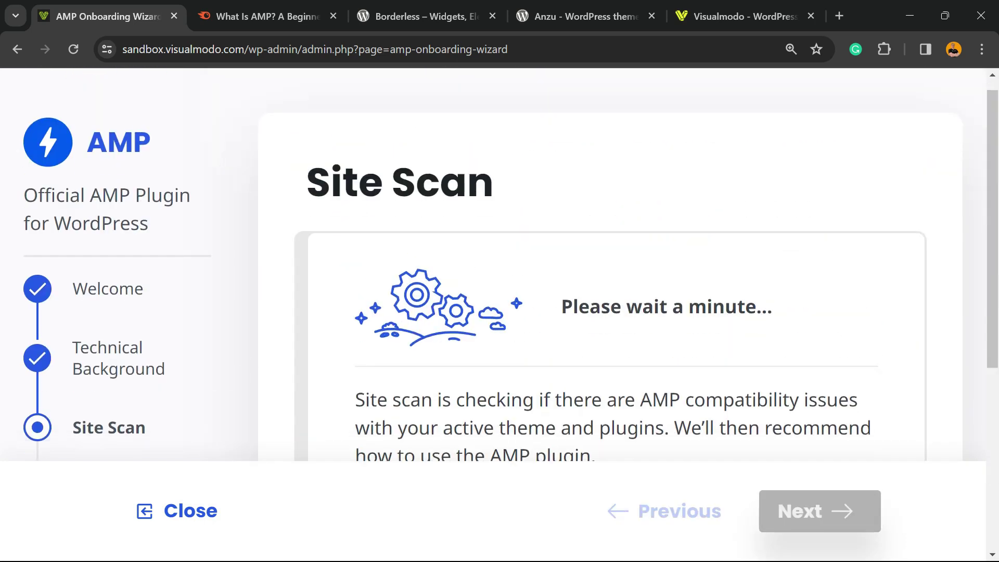
scroll(609, 260, "down", 3)
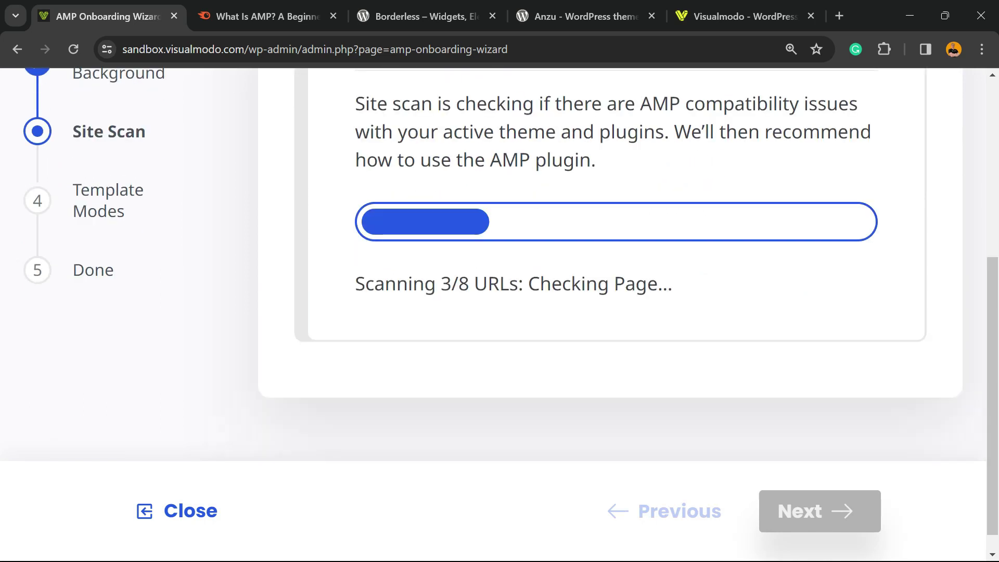
scroll(609, 260, "up", 3)
scroll(609, 261, "down", 3)
scroll(609, 261, "up", 3)
scroll(609, 260, "down", 3)
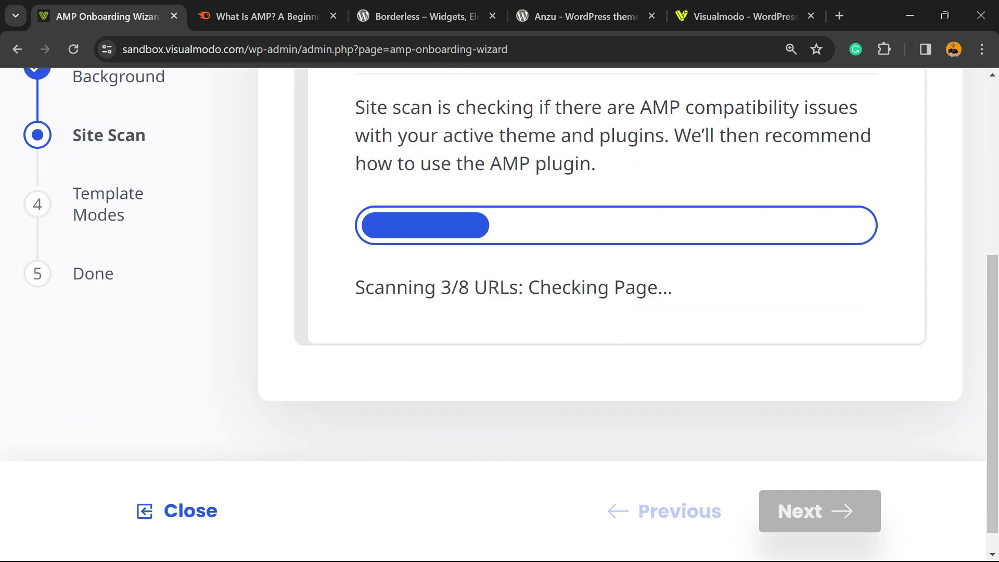
scroll(609, 261, "up", 3)
scroll(609, 260, "down", 3)
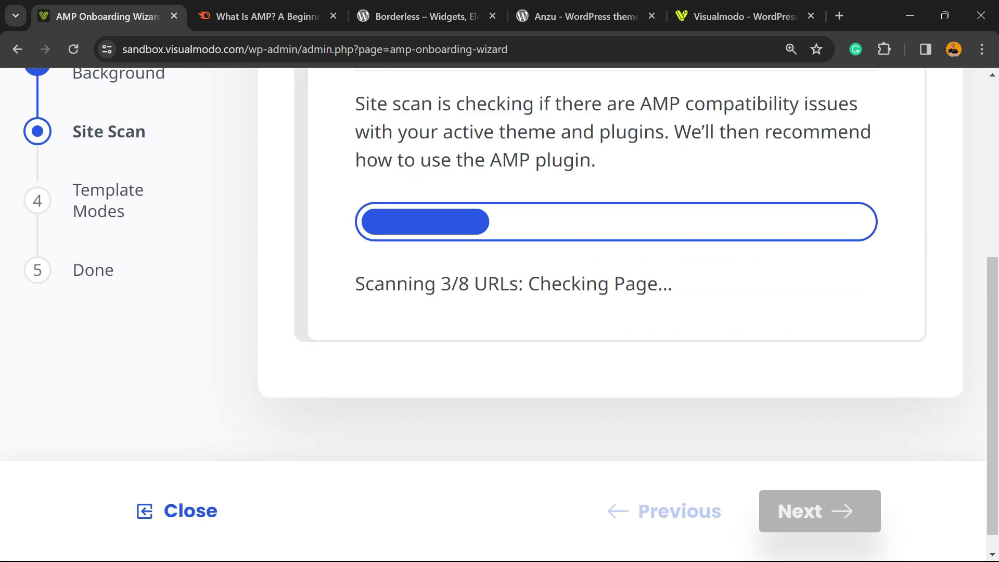
scroll(609, 260, "up", 1)
scroll(609, 260, "up", 3)
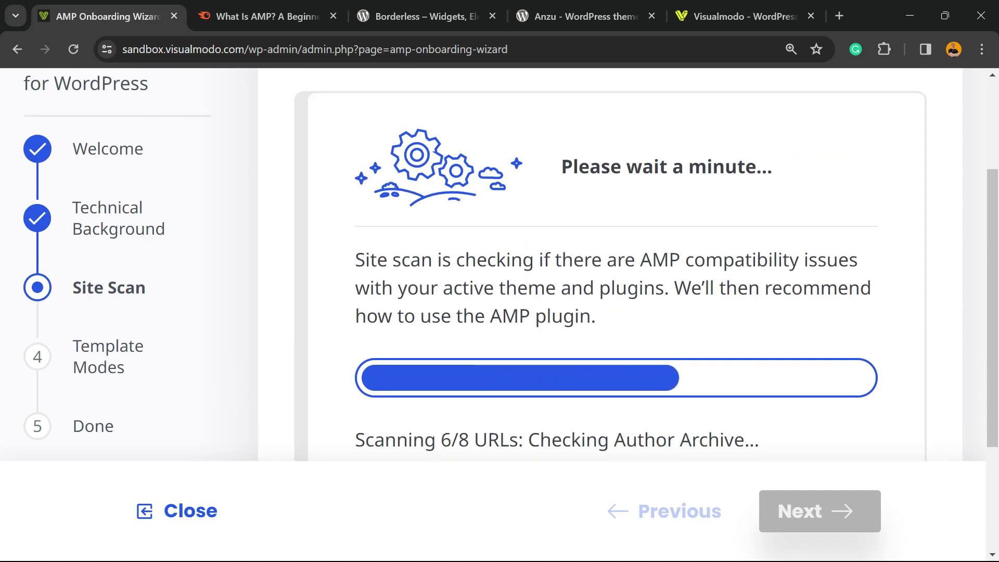
scroll(609, 260, "down", 3)
scroll(609, 261, "up", 3)
- Review the site scan's theme and plugin incompatibility lists and continue to Template Modes
scroll(609, 260, "down", 1)
scroll(609, 260, "down", 2)
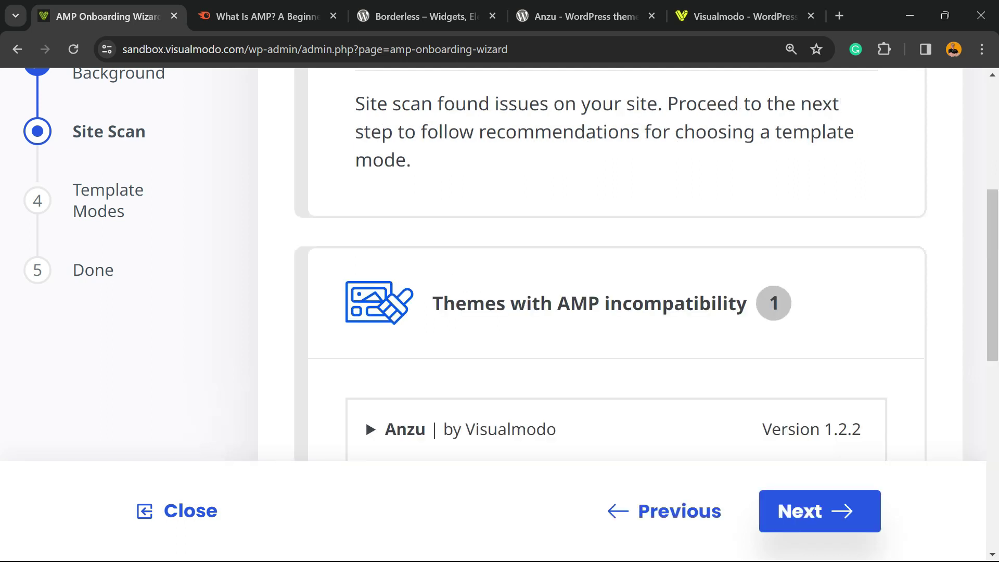
scroll(609, 266, "down", 3)
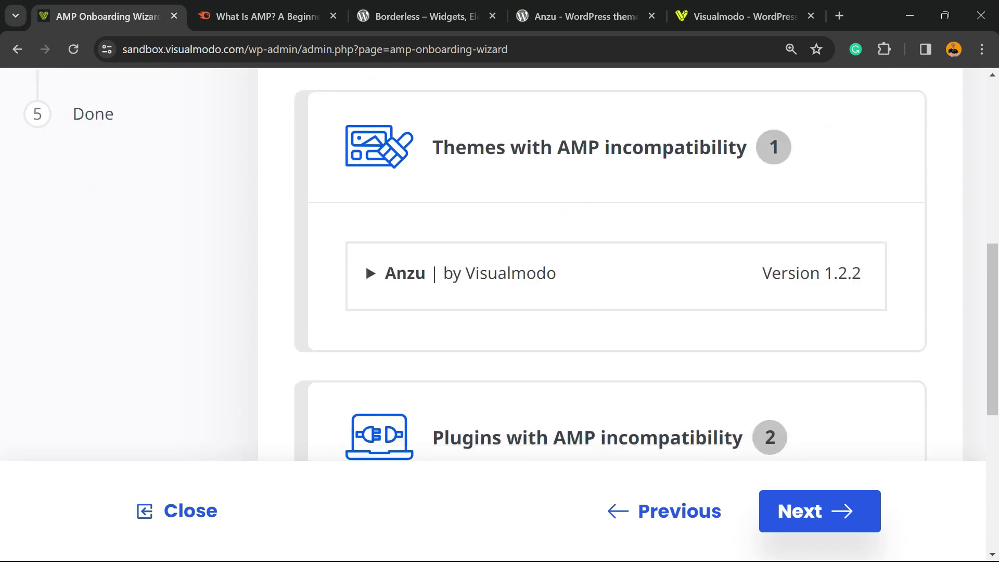
scroll(609, 265, "down", 3)
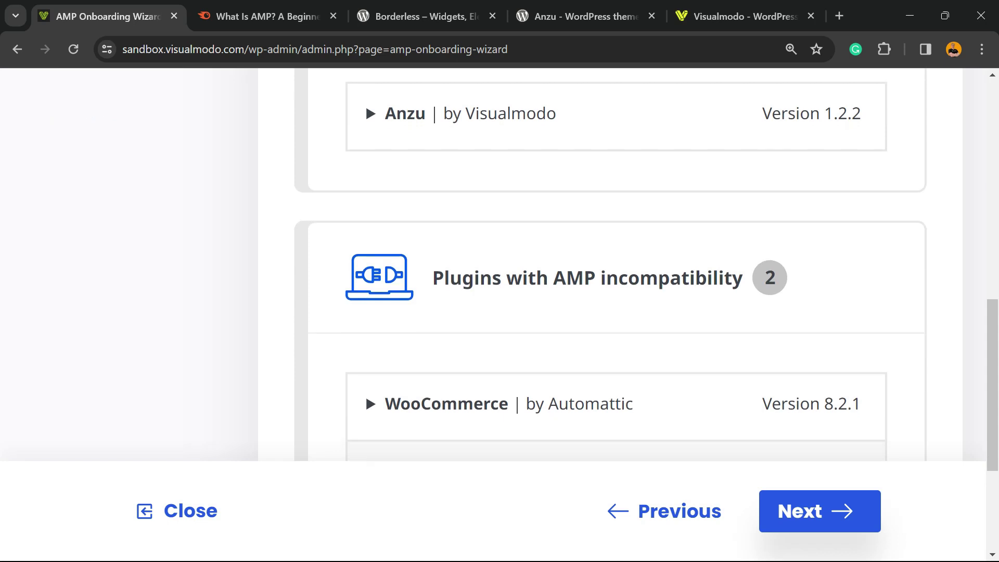
scroll(609, 266, "down", 3)
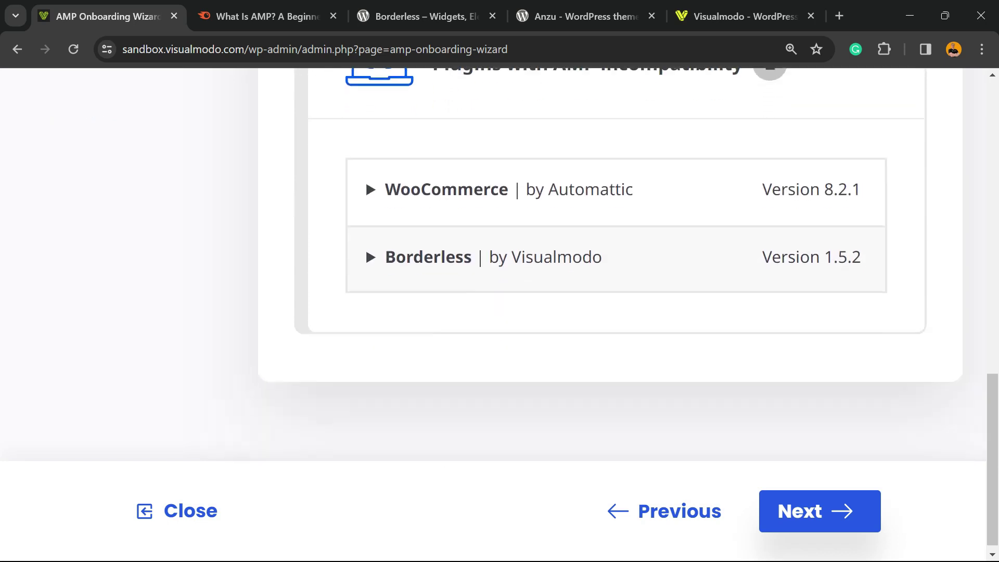
scroll(609, 265, "up", 14)
scroll(365, 264, "up", 2)
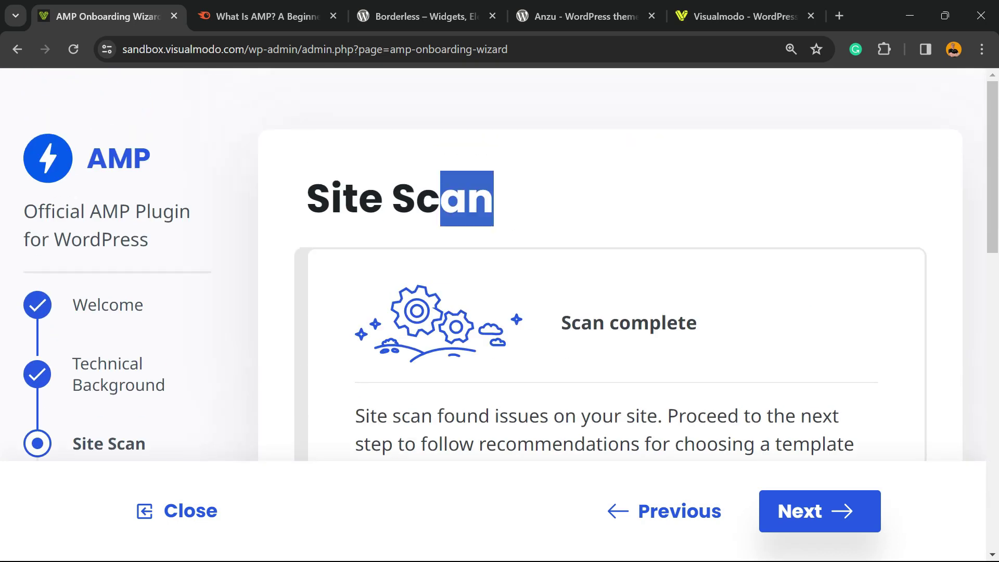
scroll(366, 264, "down", 10)
scroll(366, 264, "down", 3)
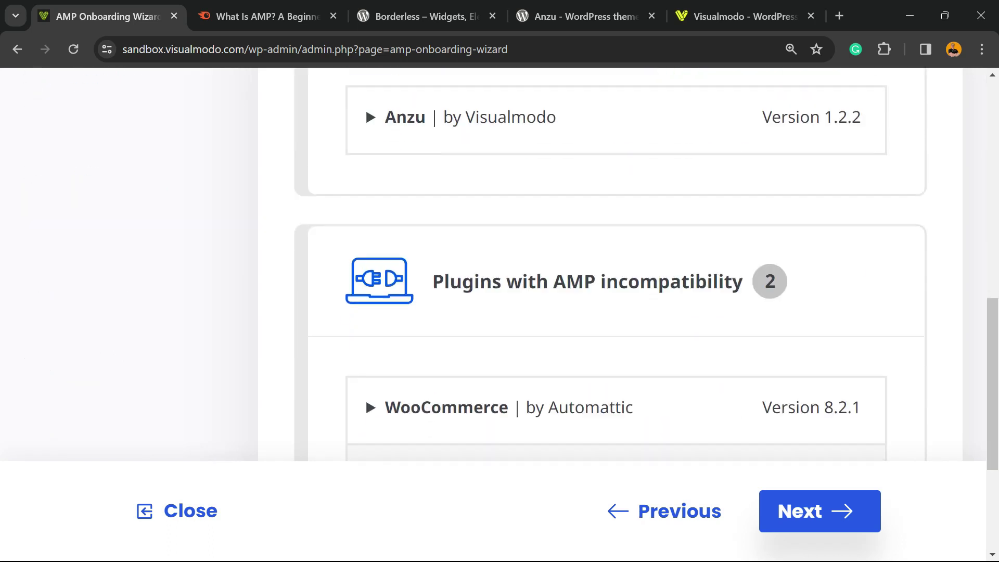
scroll(366, 265, "down", 4)
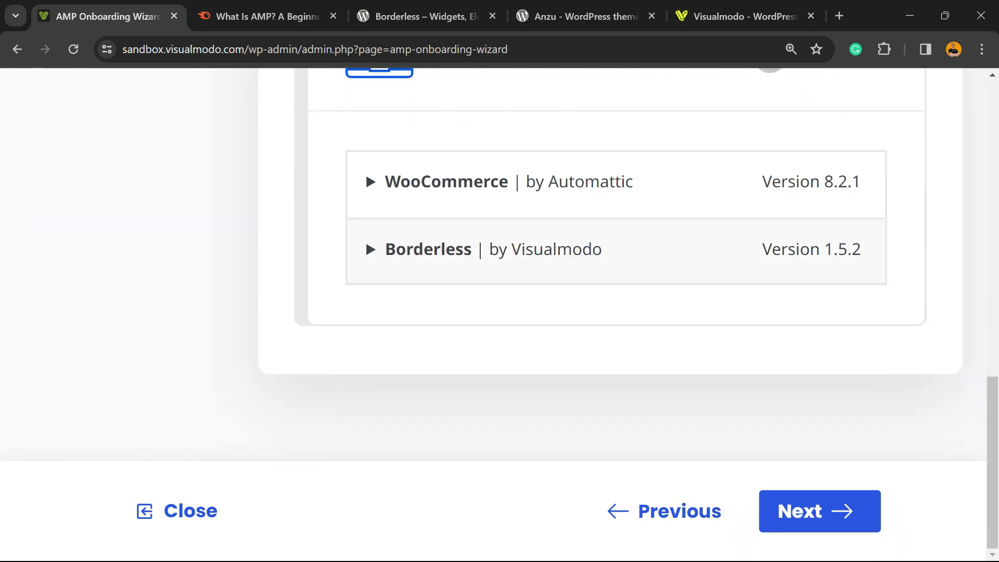
left_click(819, 511)
- Examine the available template modes, expanding the Standard mode's details and returning to the Reader mode description
scroll(616, 265, "down", 6)
scroll(609, 260, "up", 3)
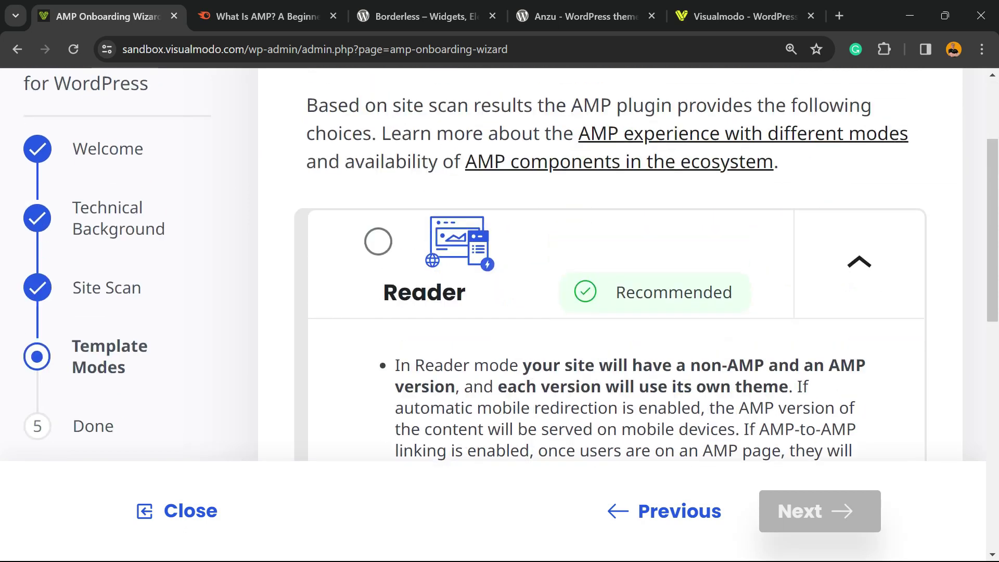
scroll(609, 260, "down", 8)
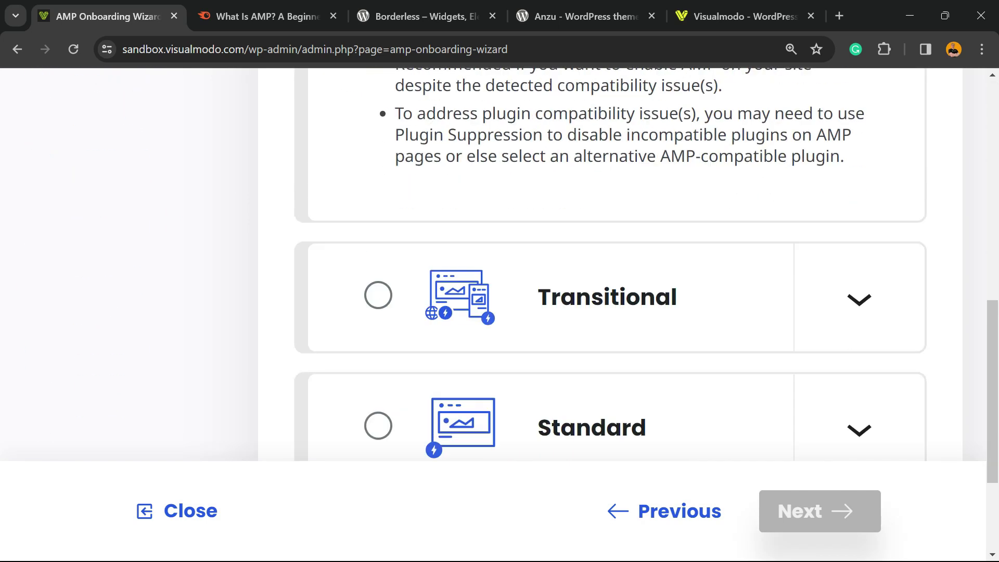
scroll(609, 260, "down", 3)
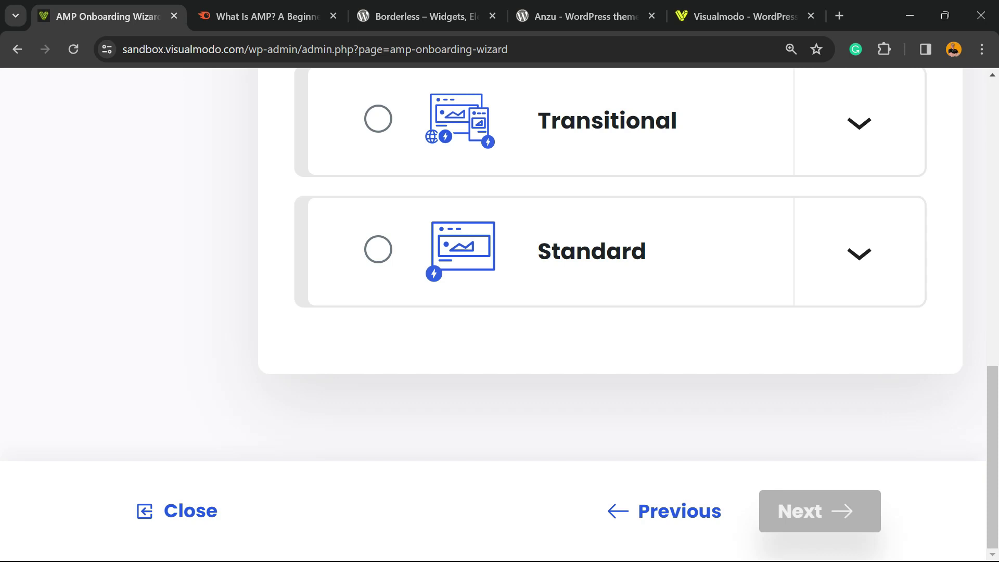
left_click(859, 253)
scroll(609, 261, "down", 4)
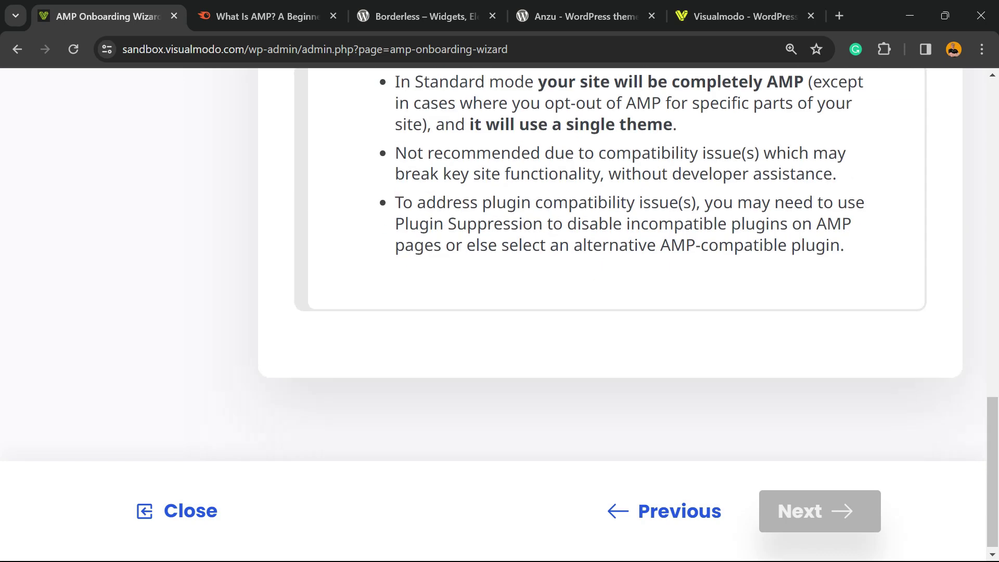
scroll(609, 260, "up", 12)
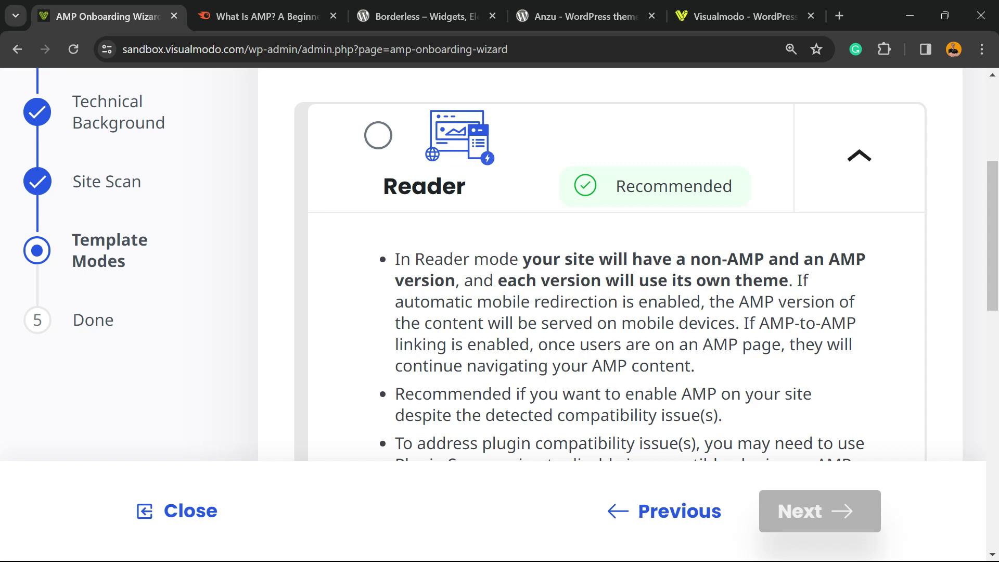
- Try Reader and Transitional as the template mode, expanding the Transitional details to compare them
left_click(378, 135)
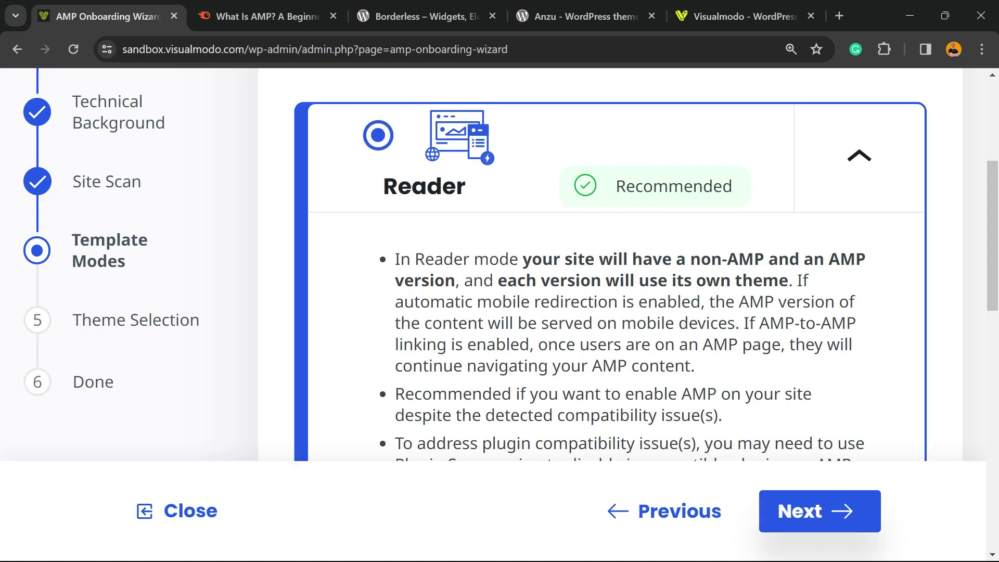
scroll(609, 260, "down", 3)
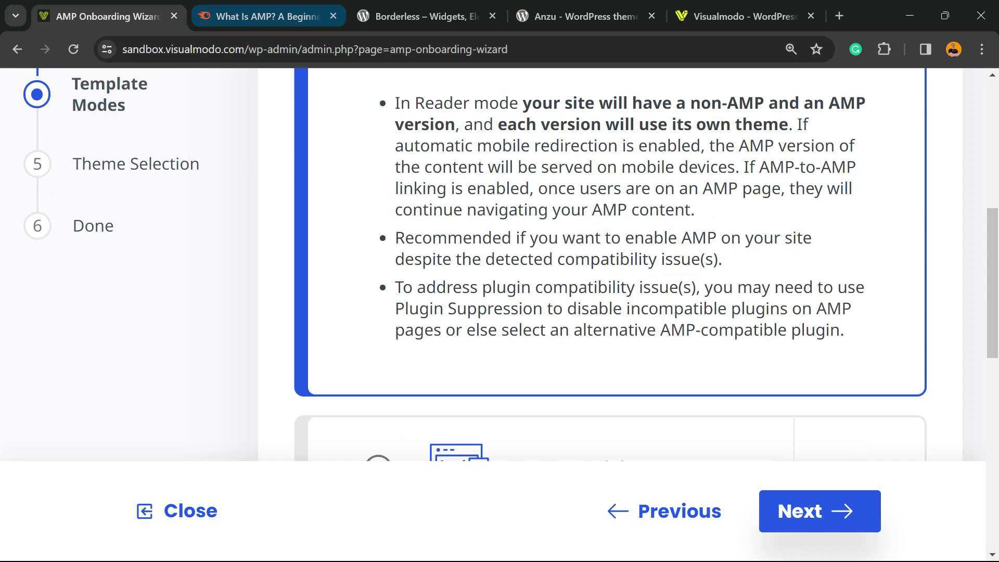
left_click(268, 16)
left_click(108, 16)
scroll(609, 260, "down", 4)
left_click(378, 156)
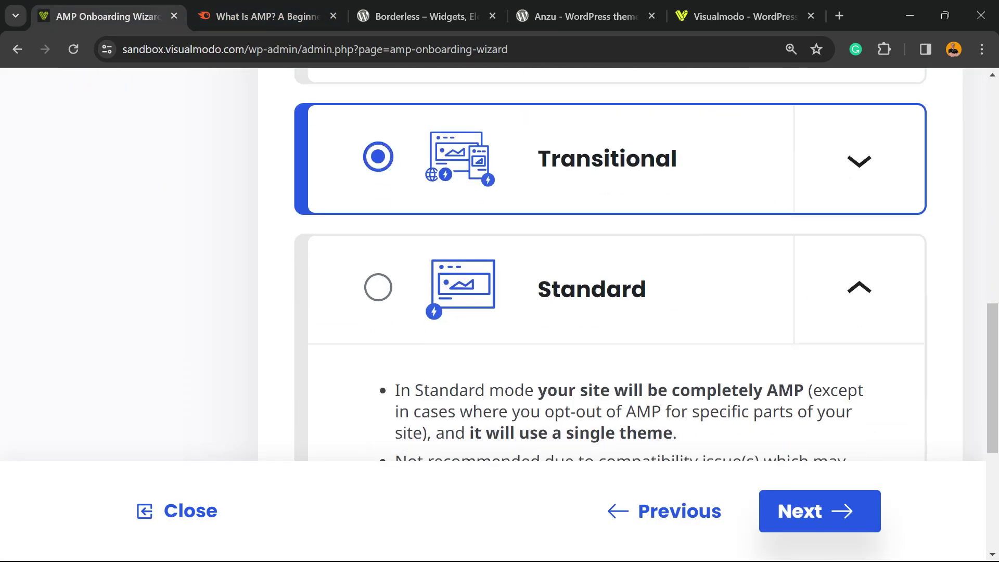
left_click(859, 161)
scroll(609, 260, "down", 3)
scroll(609, 260, "up", 10)
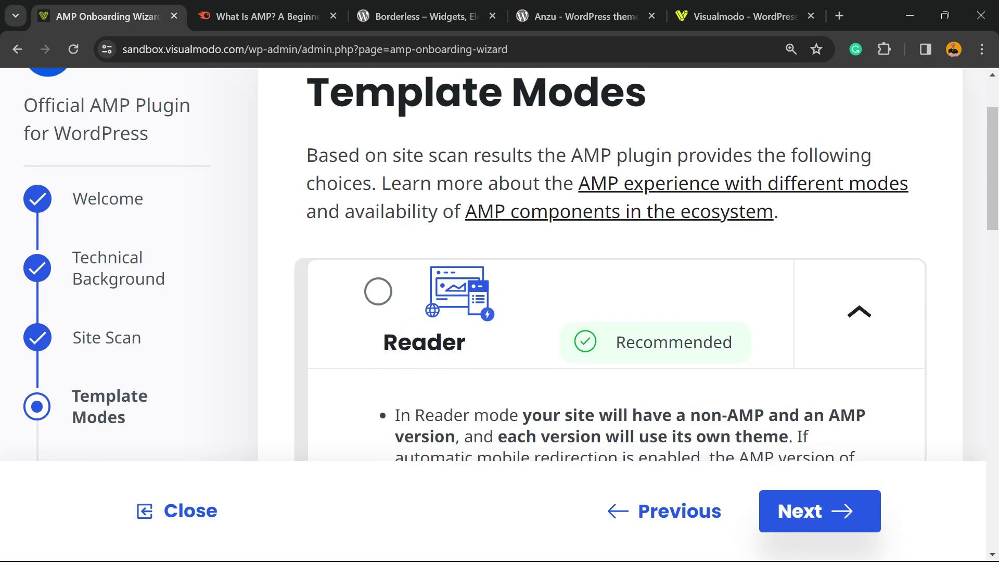
- Choose Reader as the template mode and continue to Theme Selection
left_click(378, 291)
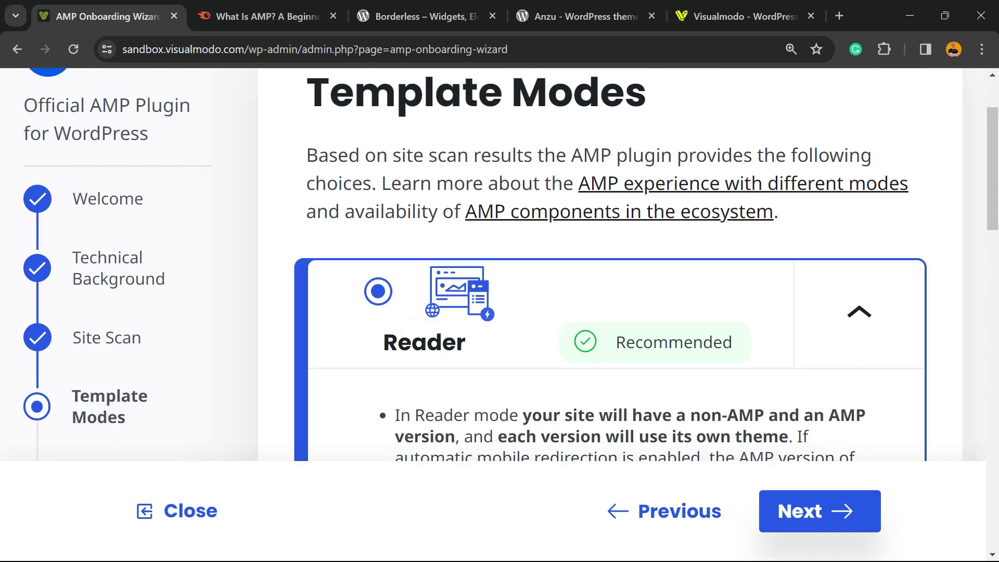
scroll(609, 260, "down", 15)
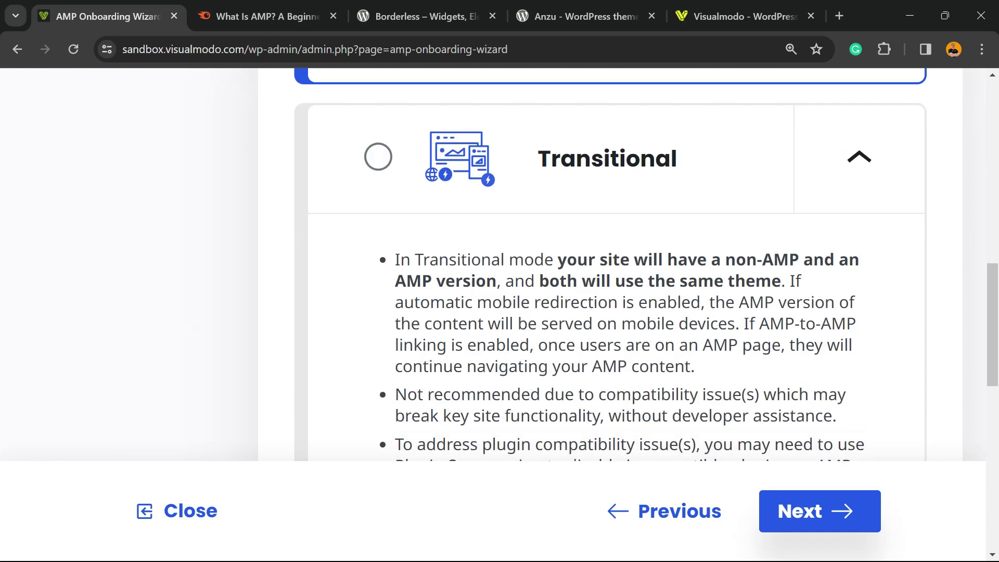
left_click(820, 511)
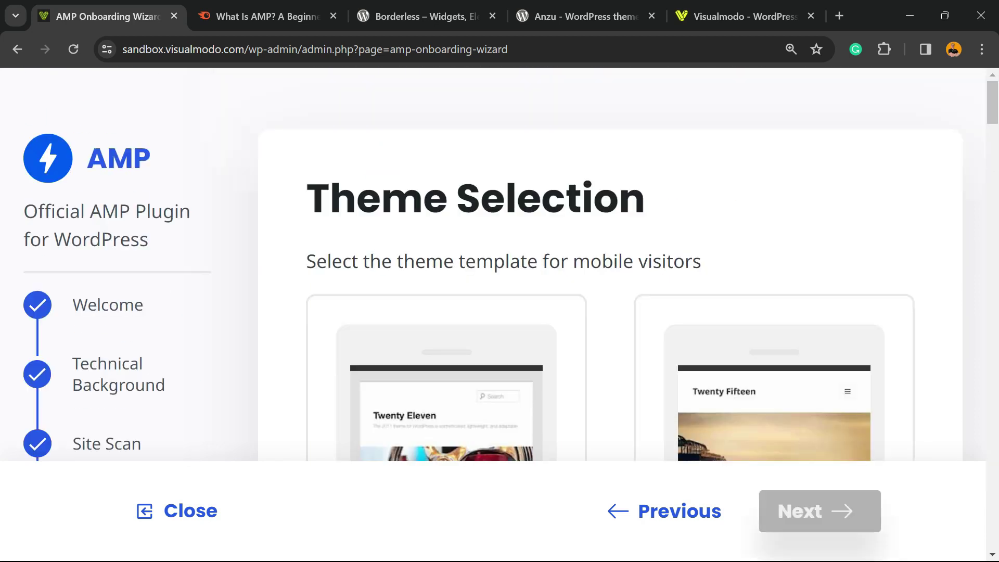
- Browse the whole list of Reader theme templates offered for mobile visitors
scroll(609, 260, "down", 10)
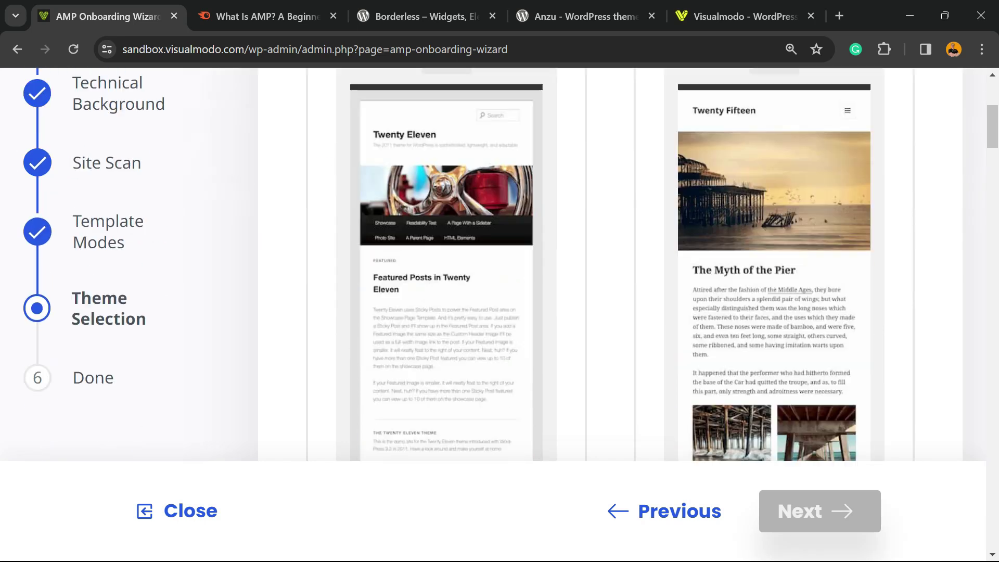
scroll(609, 261, "down", 15)
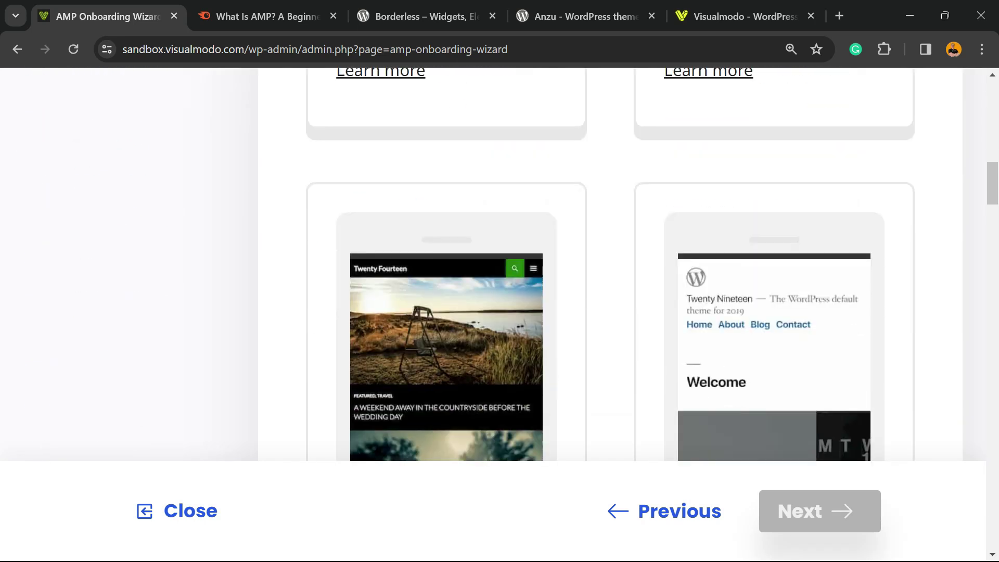
scroll(609, 261, "down", 15)
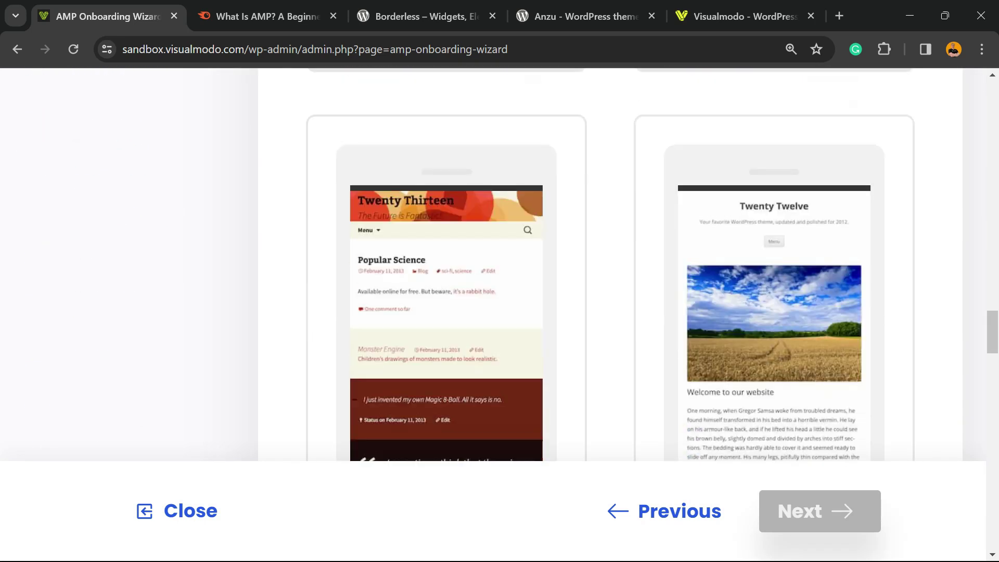
scroll(609, 260, "down", 8)
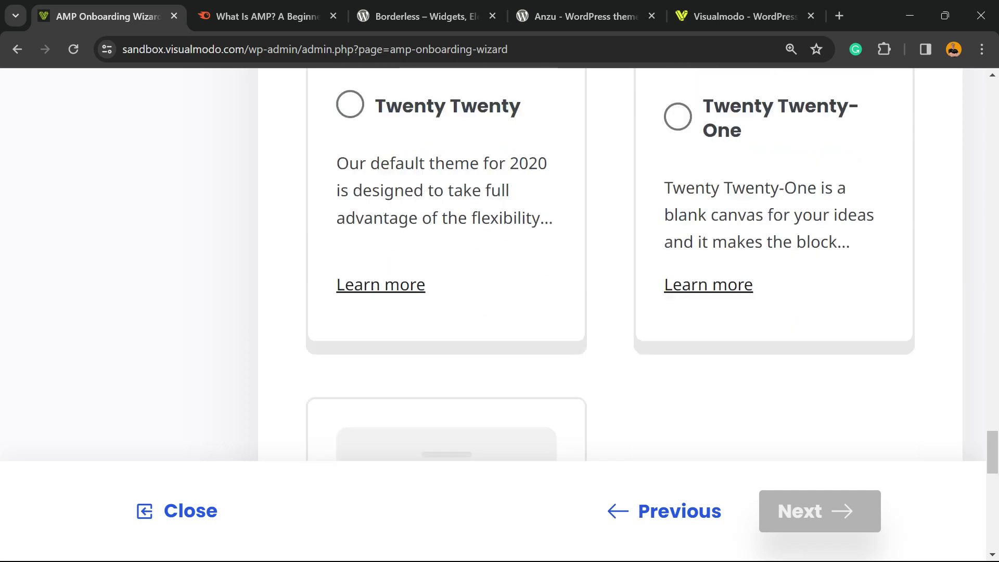
scroll(609, 261, "up", 15)
scroll(609, 261, "down", 3)
scroll(609, 261, "down", 20)
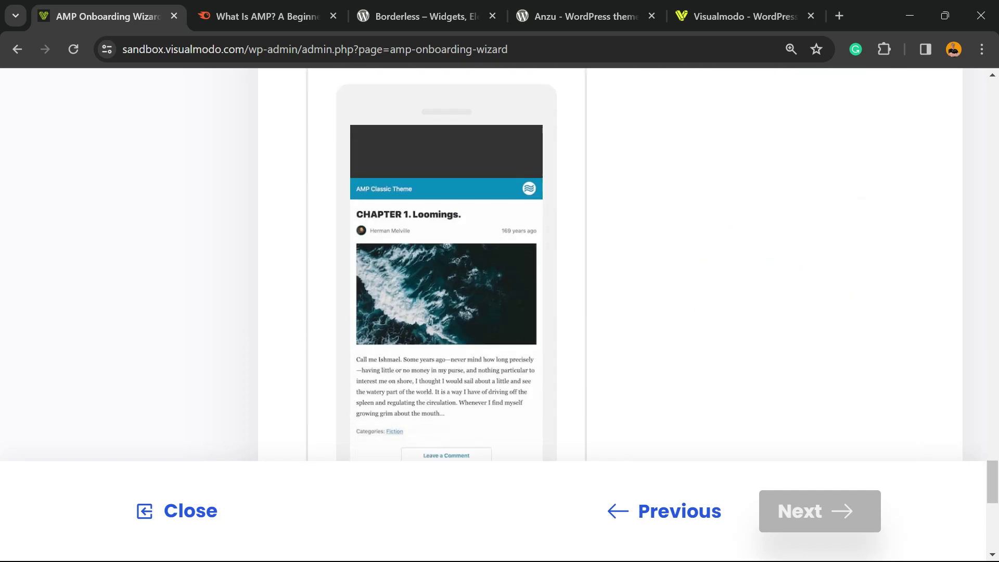
scroll(609, 260, "up", 12)
scroll(609, 260, "up", 20)
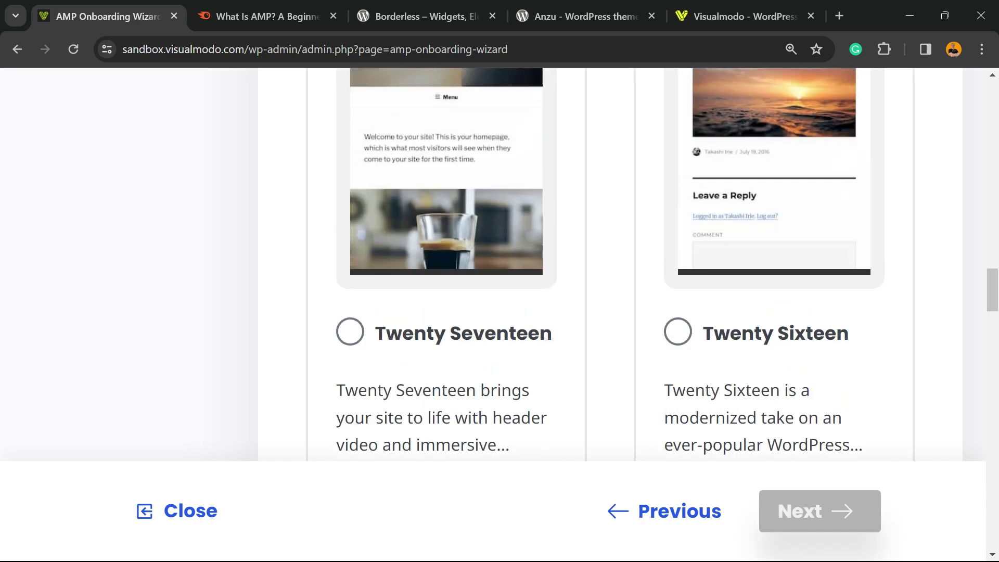
scroll(609, 260, "down", 5)
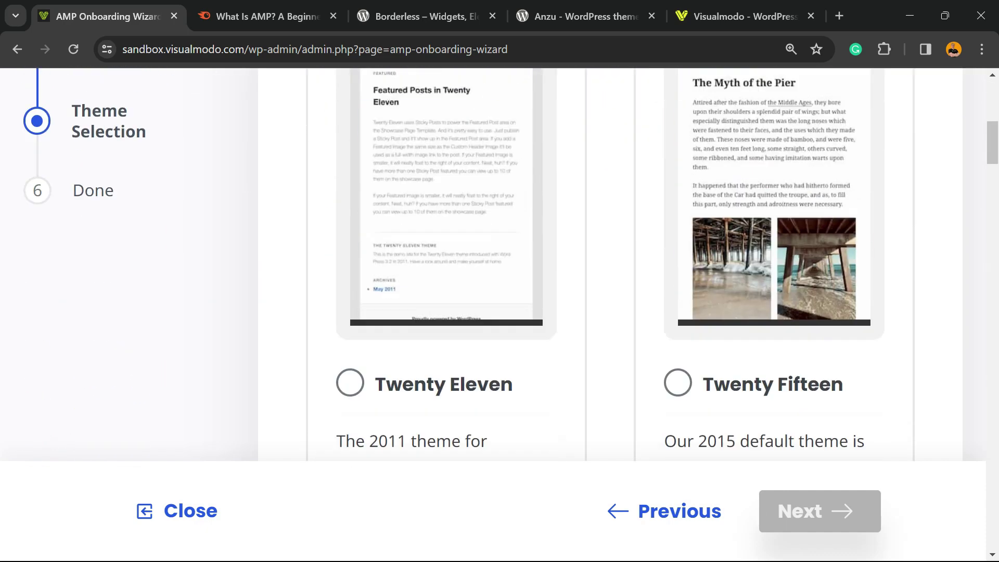
scroll(609, 260, "up", 1)
scroll(609, 260, "down", 3)
scroll(609, 260, "down", 10)
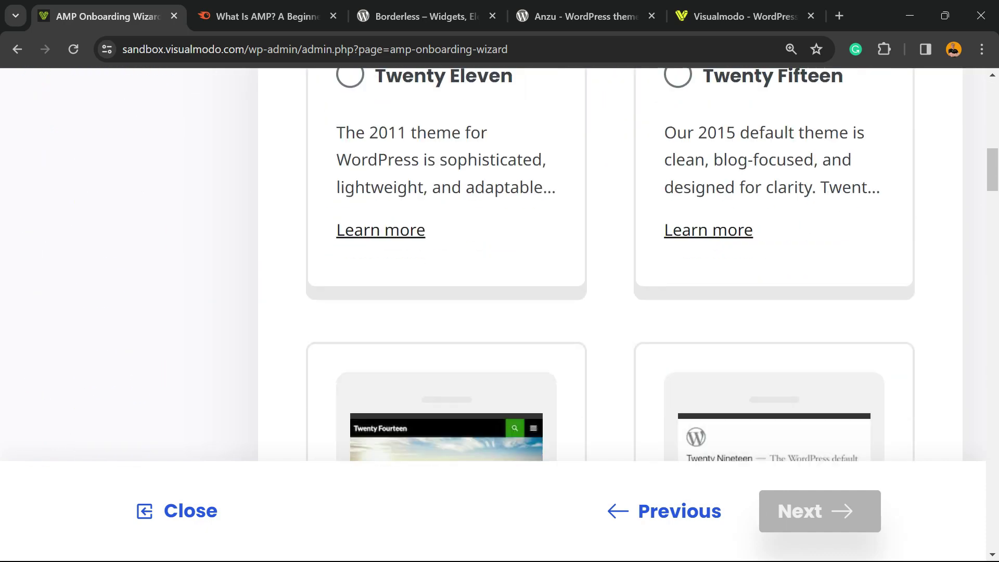
scroll(609, 260, "down", 12)
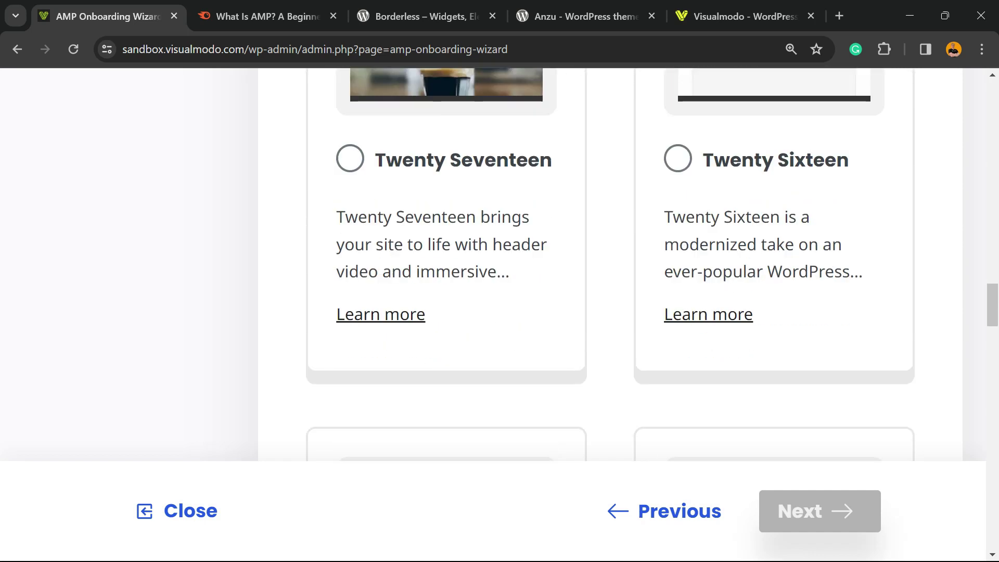
scroll(609, 261, "down", 15)
scroll(609, 260, "up", 20)
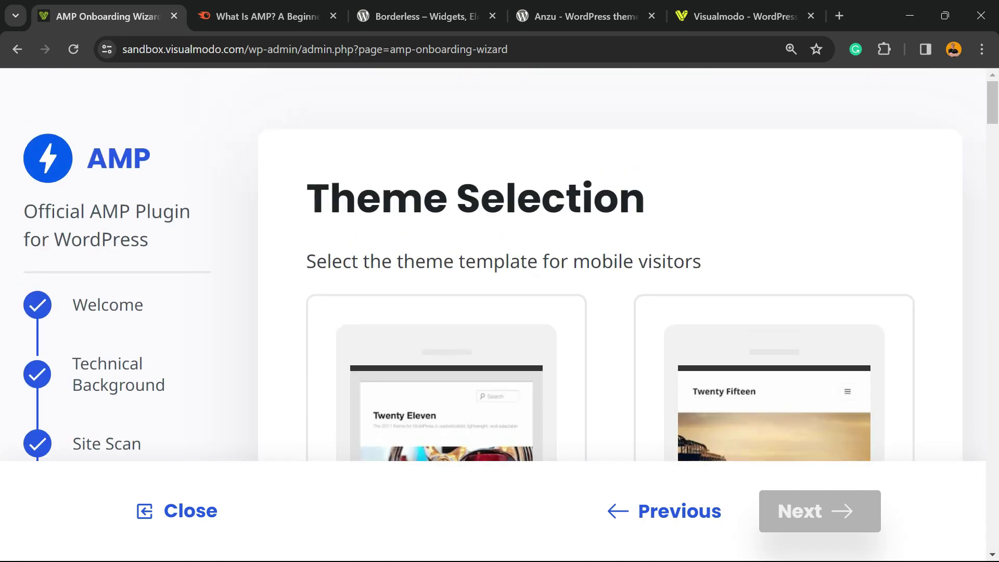
- Select Twenty Nineteen as the theme template for mobile visitors and continue to the wizard's final review page
scroll(609, 260, "down", 3)
scroll(609, 260, "down", 3)
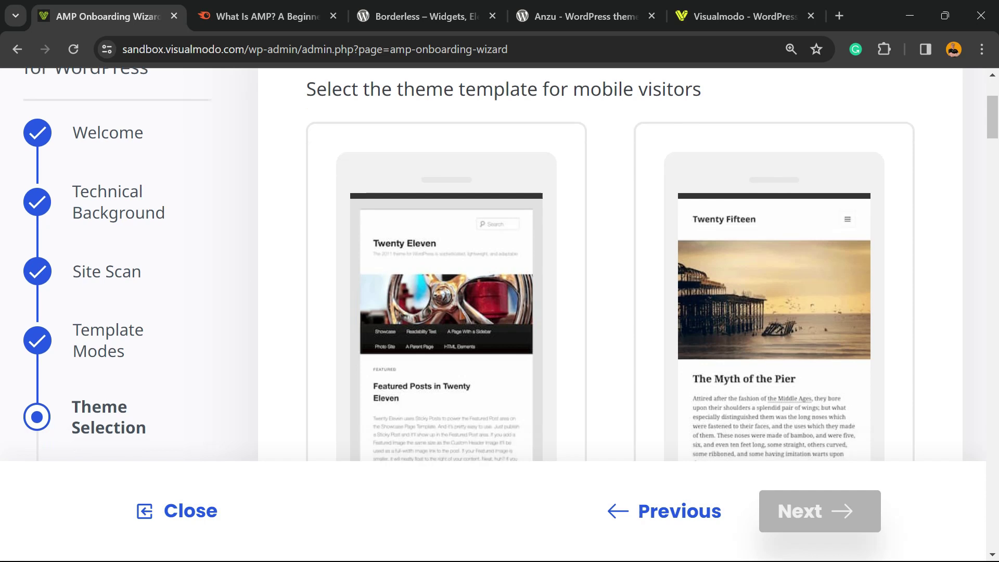
scroll(609, 260, "up", 3)
scroll(609, 260, "down", 5)
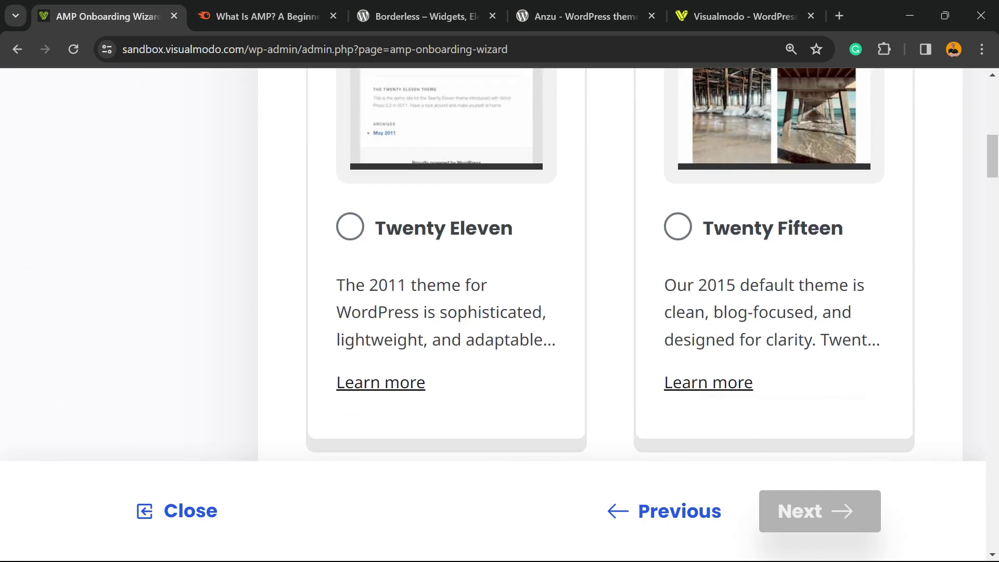
scroll(609, 261, "down", 10)
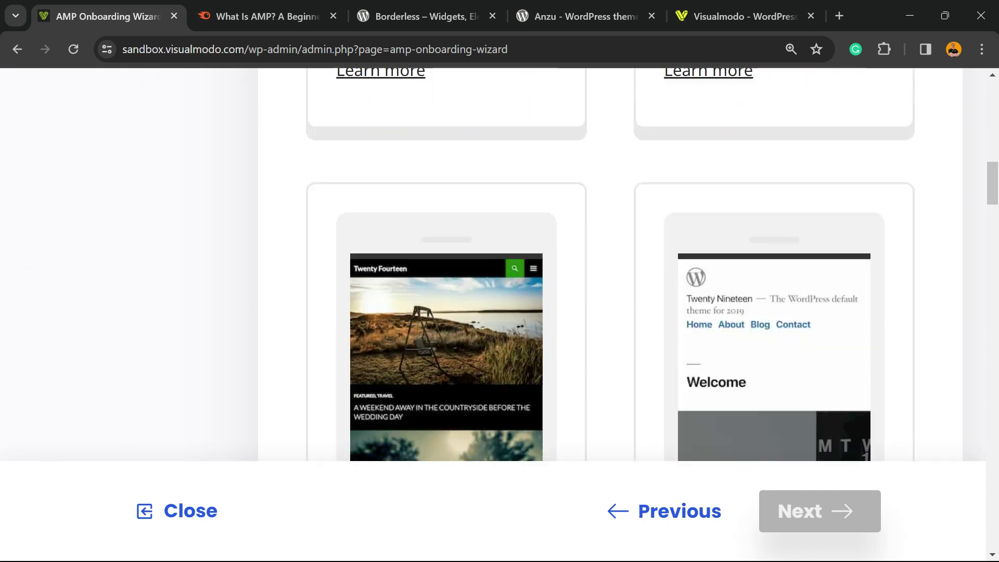
scroll(609, 260, "down", 8)
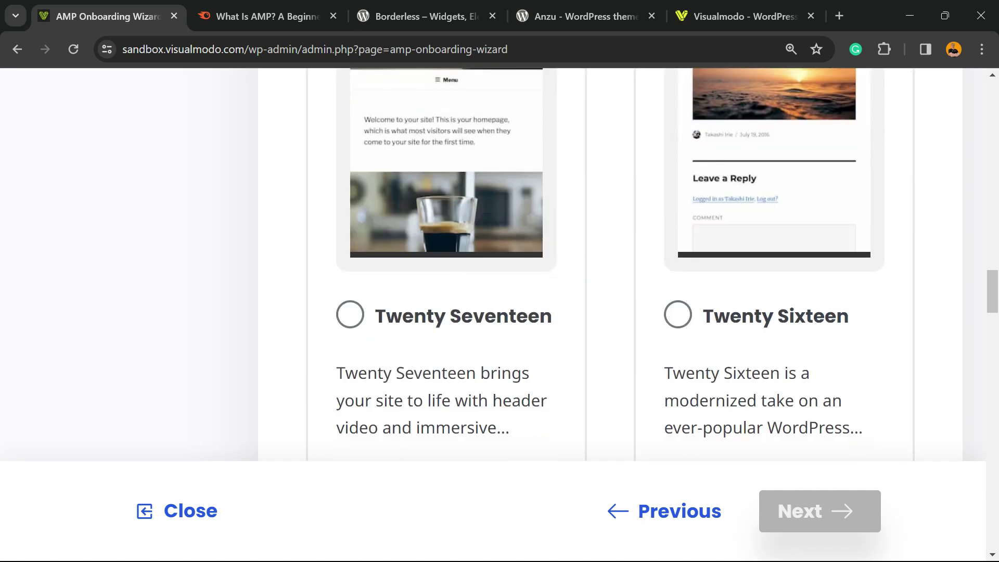
scroll(609, 260, "up", 8)
left_click(678, 120)
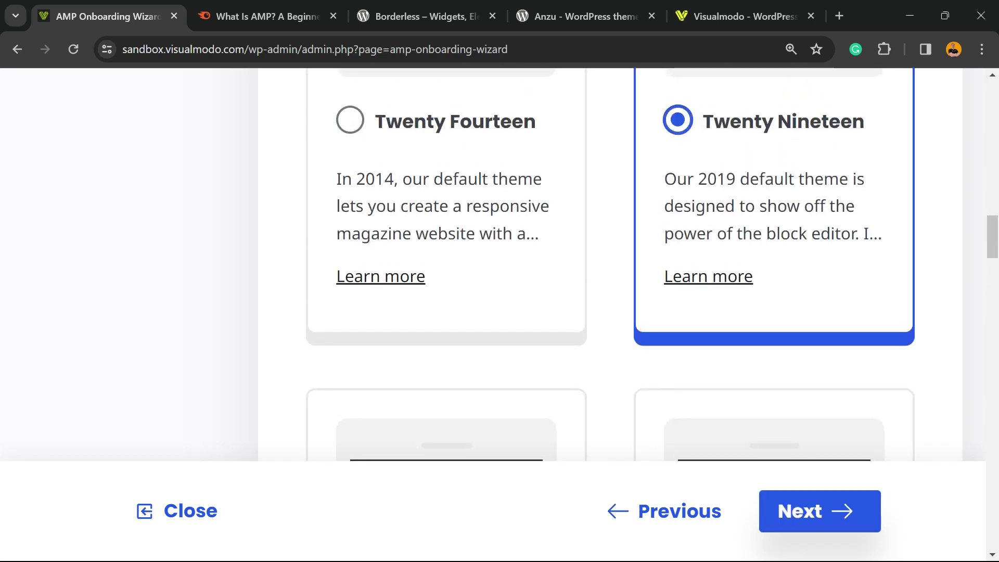
left_click(819, 512)
scroll(609, 261, "down", 3)
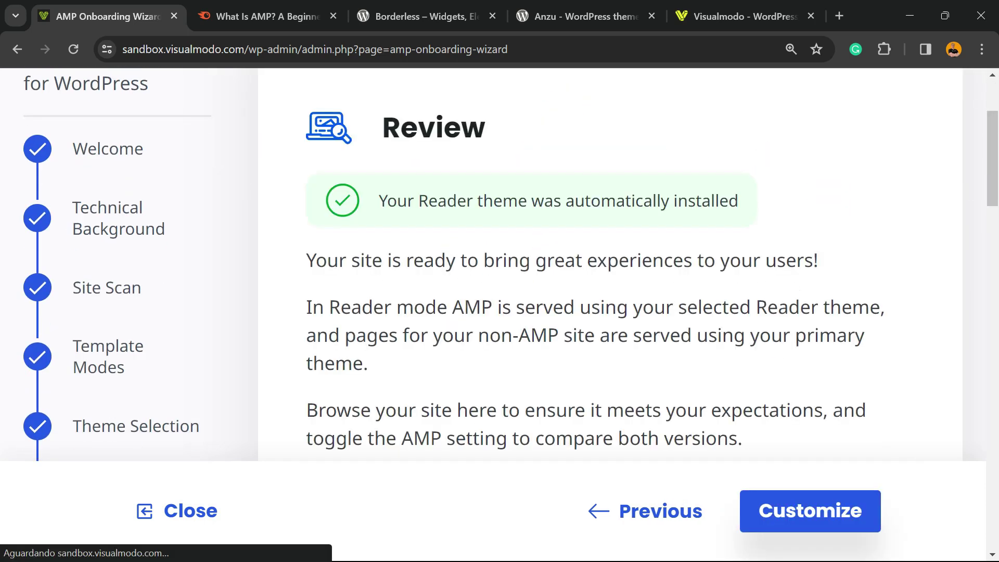
- Review the wizard's final page with its list of site previews and open the Customizer for the Reader theme
scroll(609, 261, "down", 3)
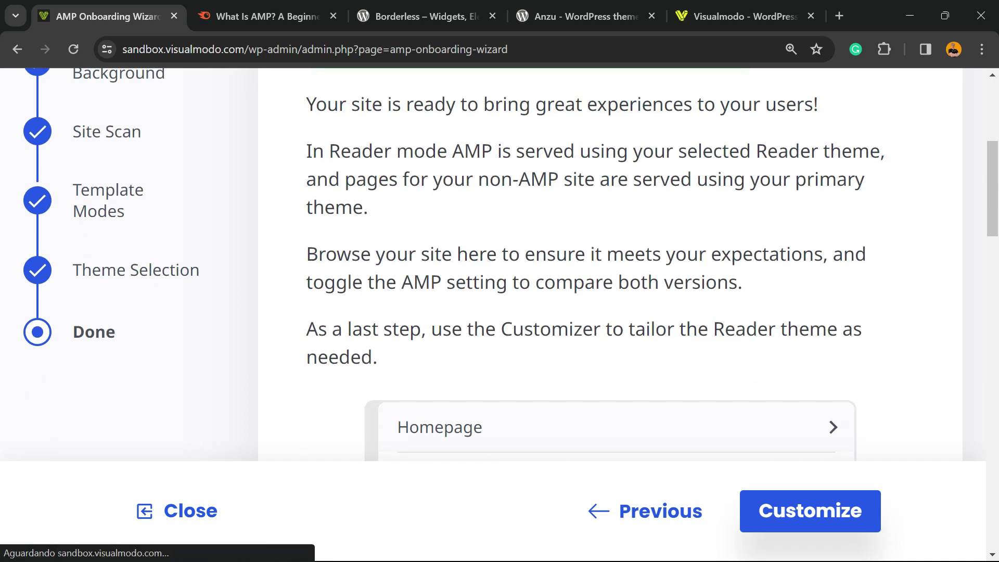
scroll(609, 261, "down", 5)
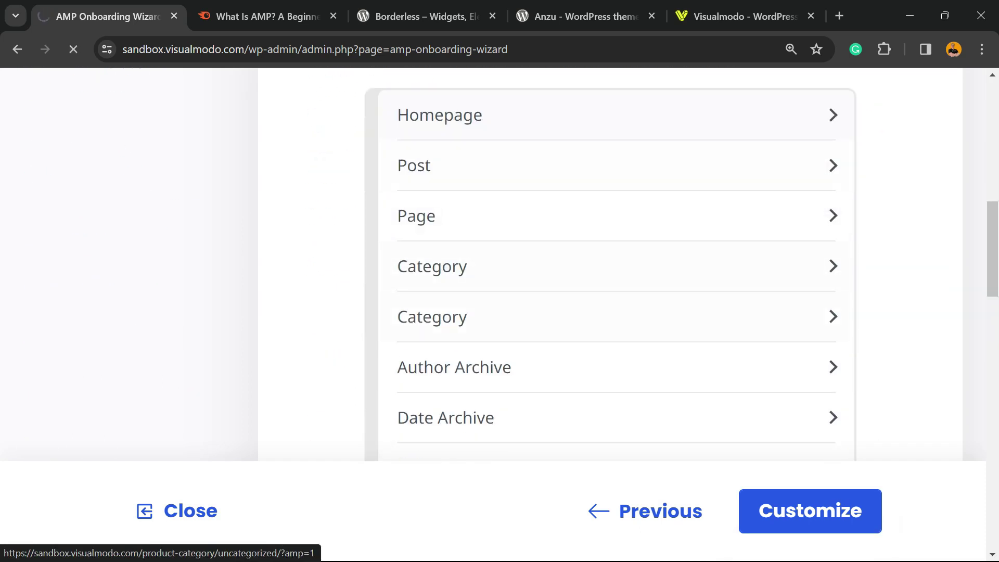
left_click(810, 511)
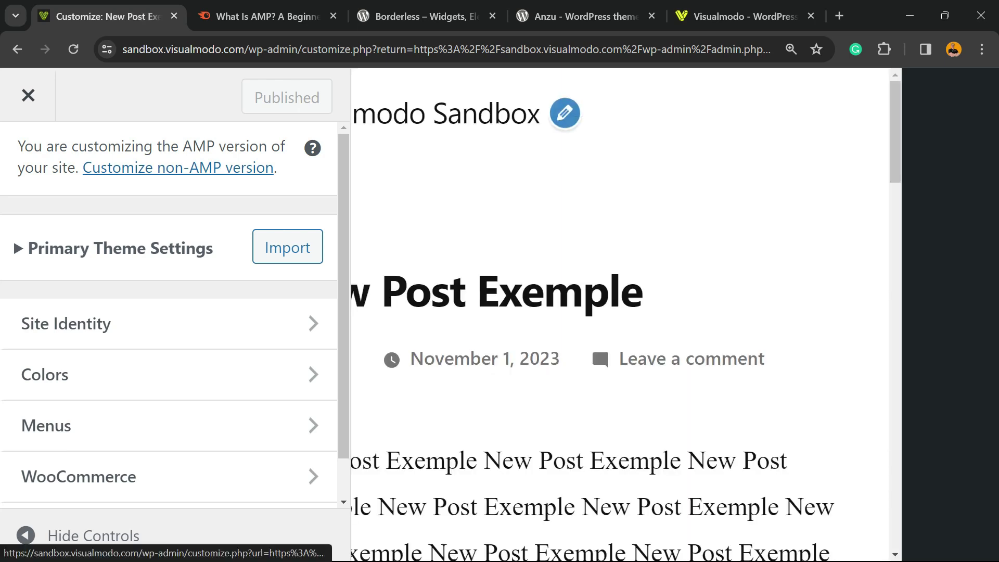
- Examine the AMP version of the sample post in the Customizer preview, from its title to the comment form
key("ctrl+minus")
key("ctrl+minus")
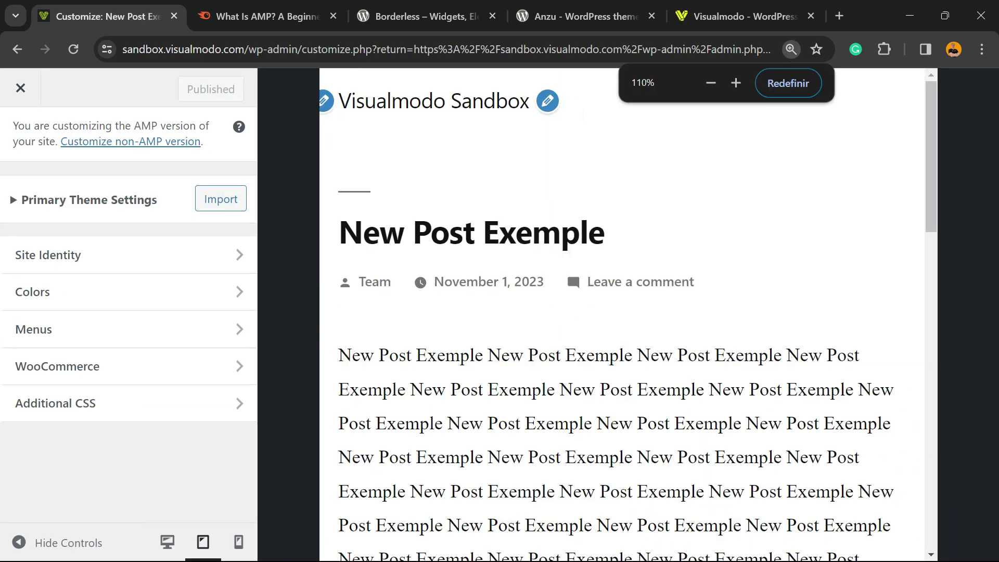
key("ctrl+minus")
key("ctrl+minus")
key("ctrl+plus")
key("ctrl+plus")
scroll(625, 312, "down", 10)
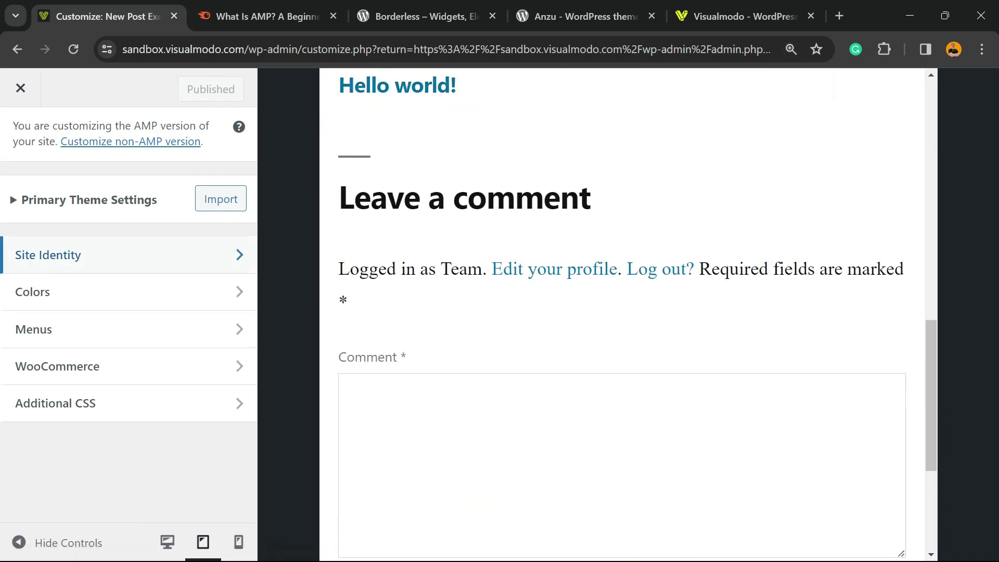
- Look through the Site Identity, Colors, Menus, WooCommerce and Additional CSS sections of the AMP Customizer without changing anything
left_click(104, 255)
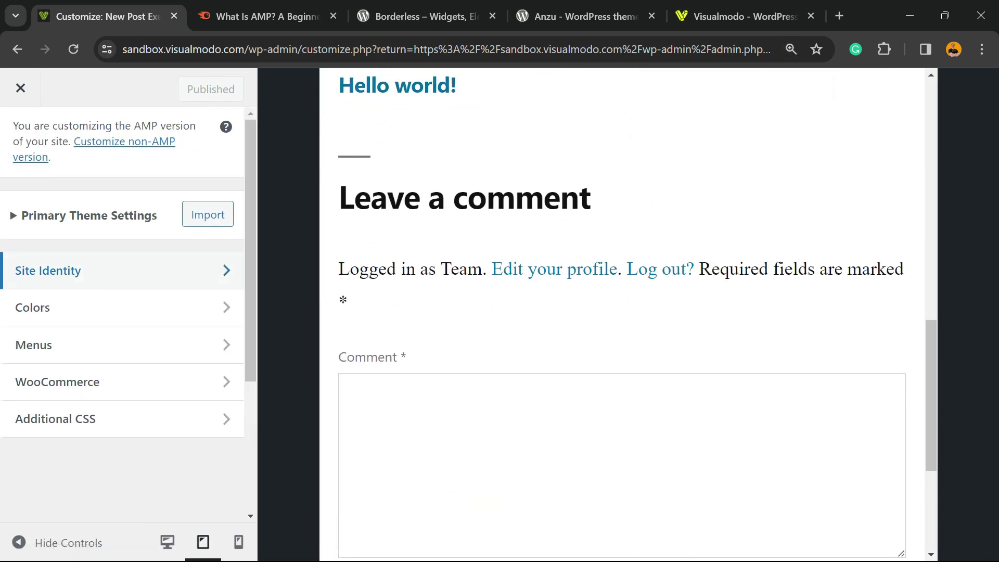
key("Escape")
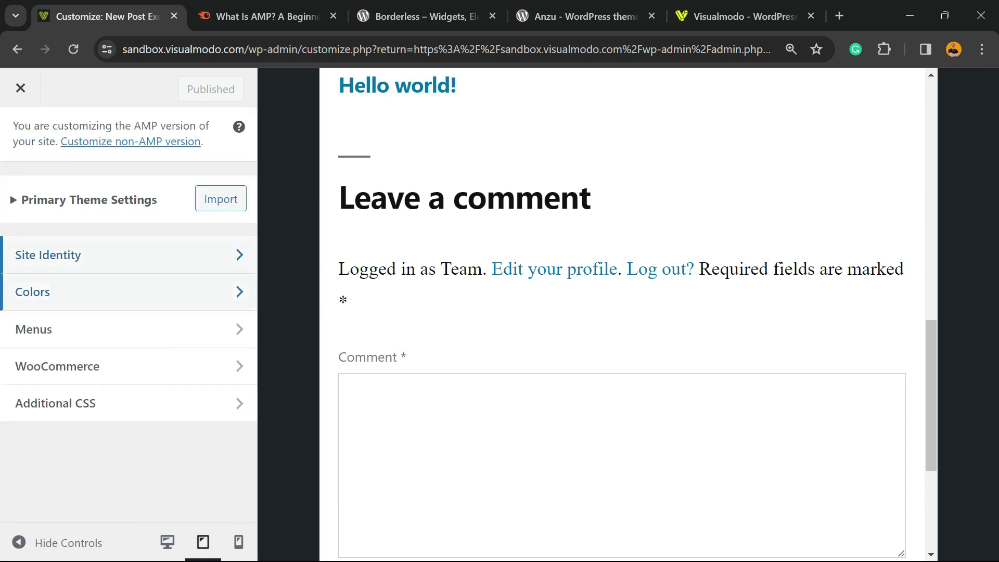
left_click(104, 292)
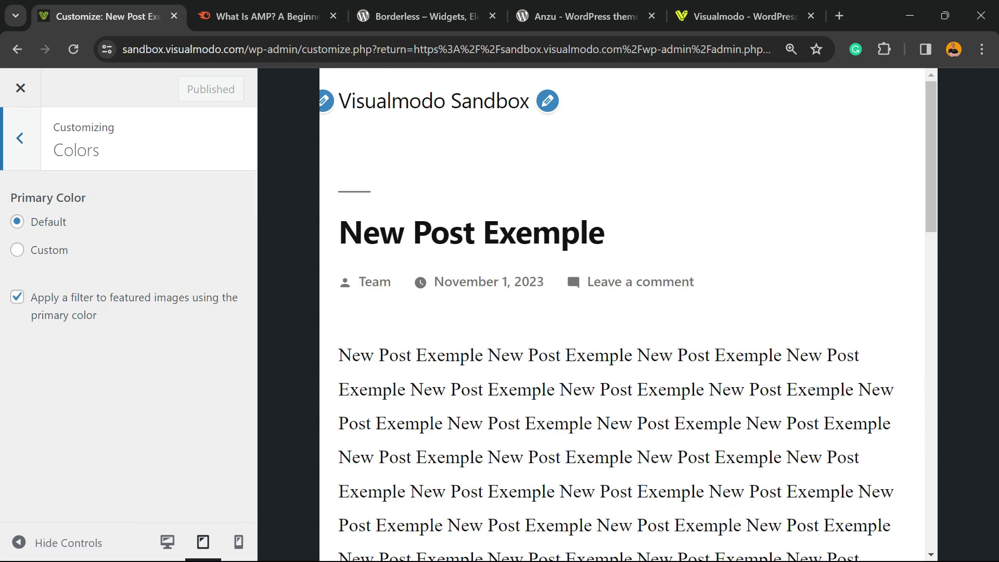
key("Escape")
left_click(104, 330)
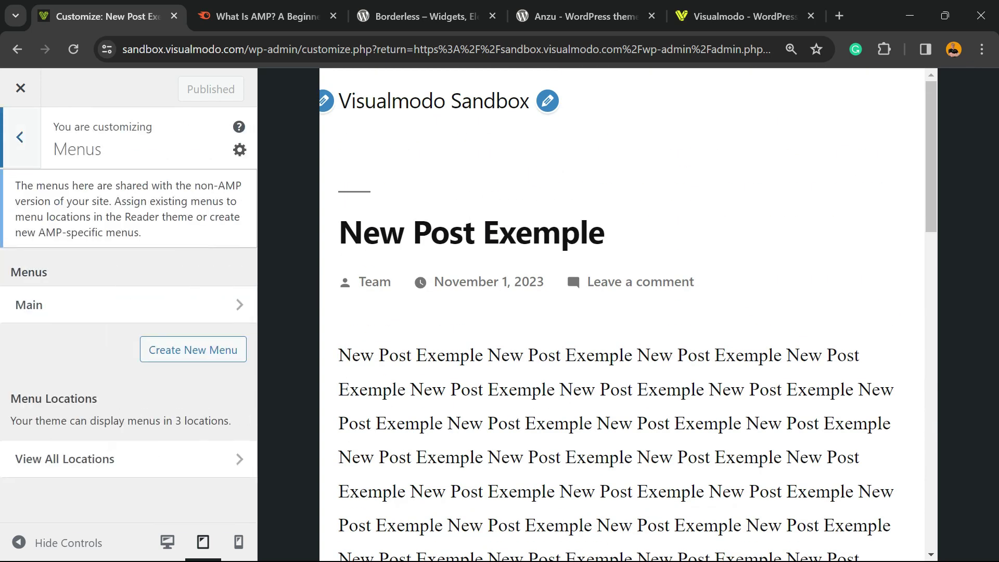
left_click(21, 135)
left_click(131, 366)
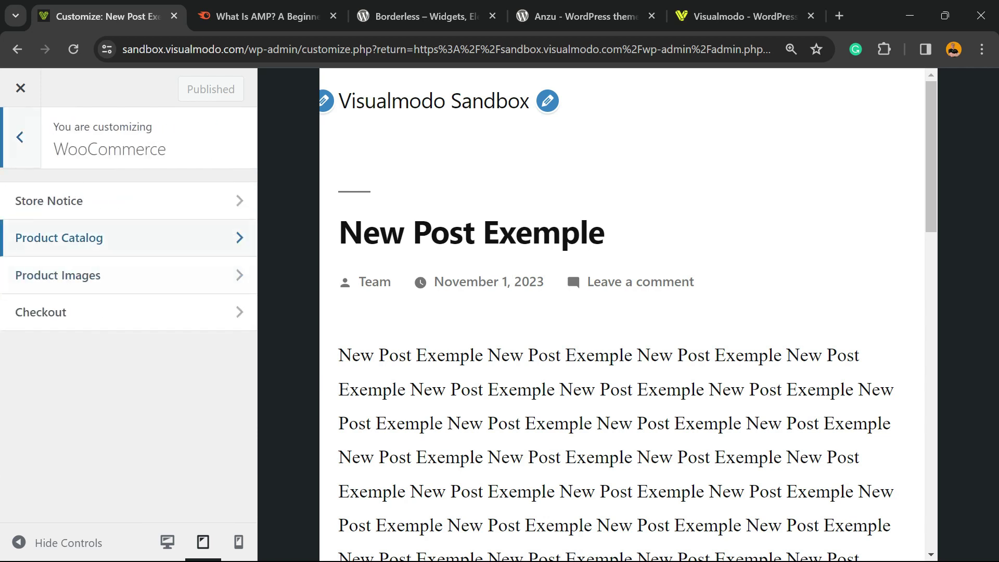
key("Escape")
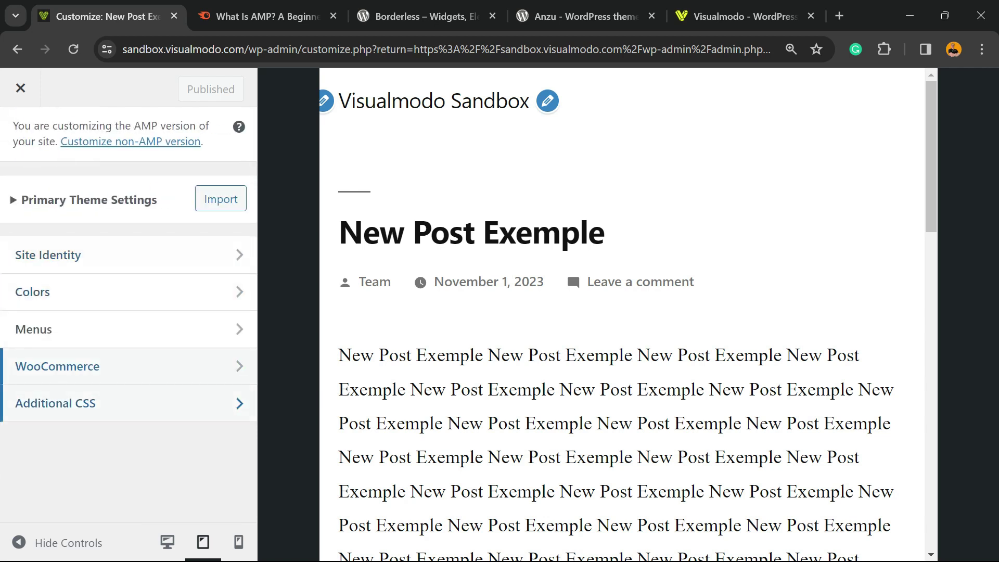
left_click(129, 403)
left_click(20, 138)
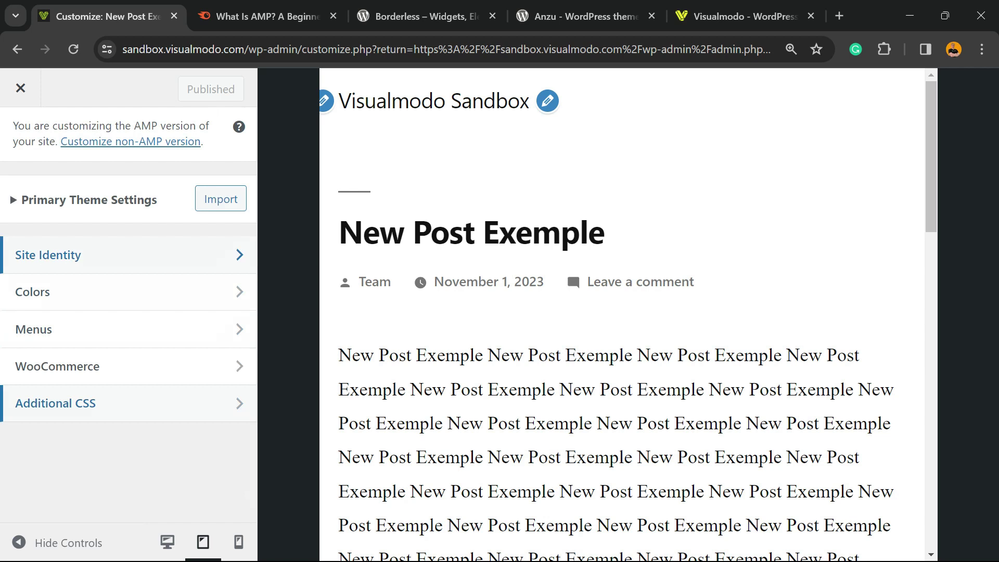
left_click(122, 254)
left_click(19, 138)
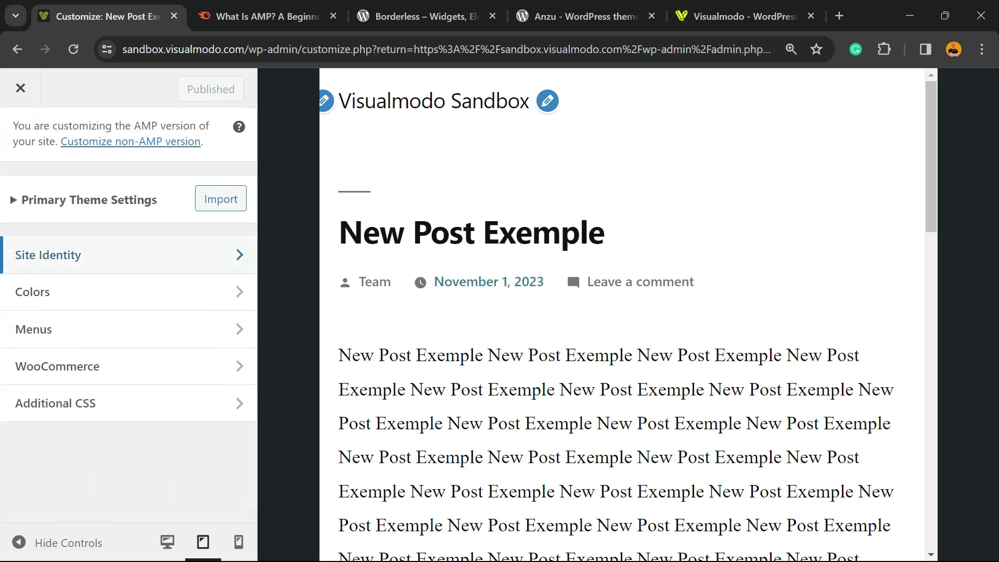
- Check the full post preview once more and close the Customizer to reach the AMP settings
scroll(495, 282, "down", 15)
scroll(415, 349, "up", 15)
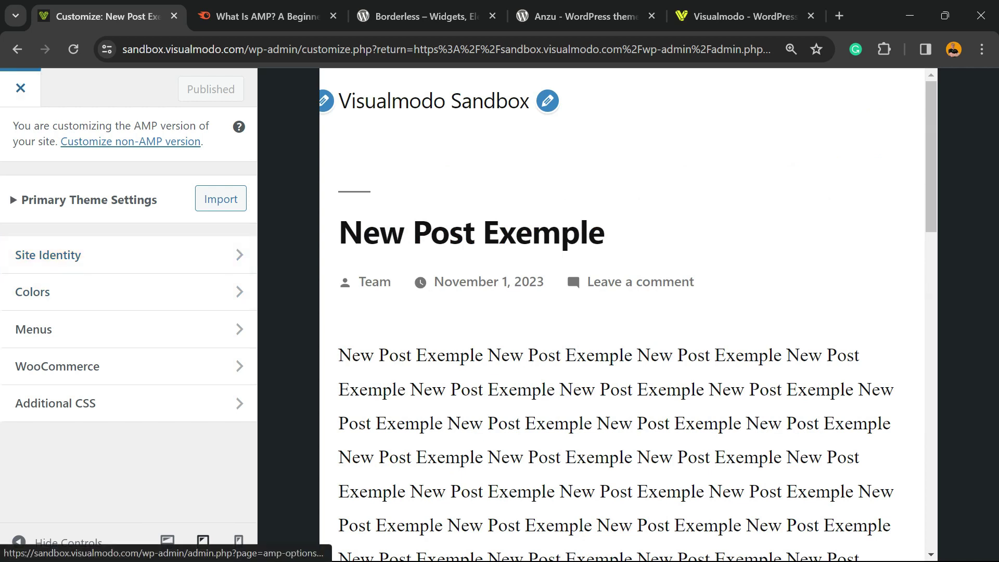
left_click(20, 88)
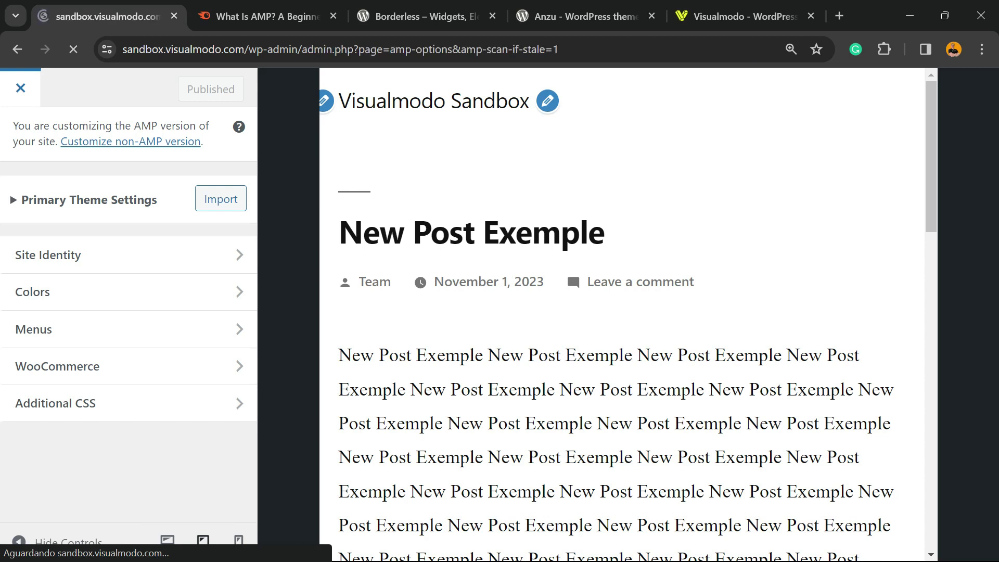
- Follow the Site Scan on the AMP settings page and examine the plugins listed with AMP incompatibility
scroll(311, 140, "down", 2)
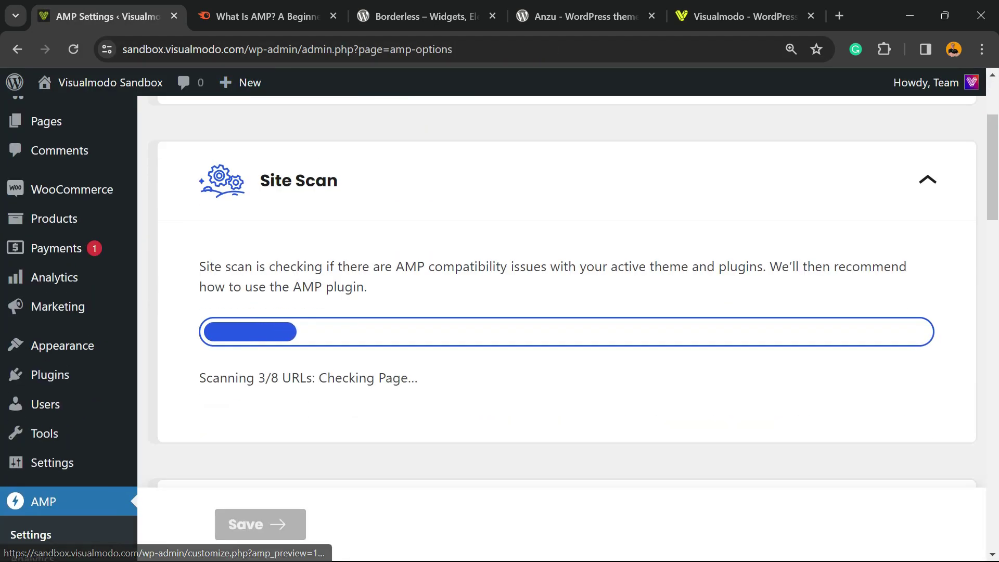
scroll(562, 291, "down", 2)
scroll(561, 292, "up", 2)
scroll(567, 292, "down", 8)
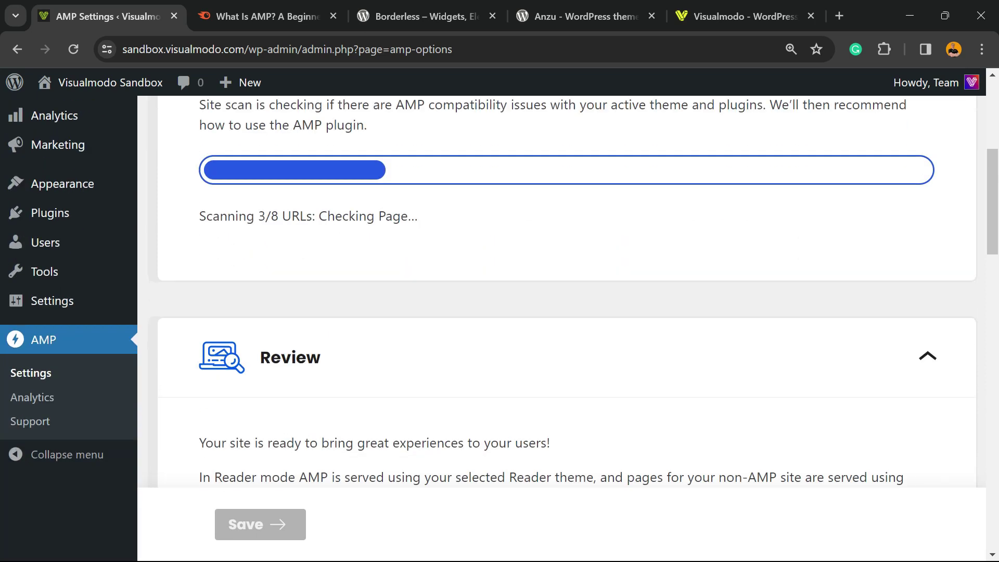
scroll(567, 292, "up", 6)
scroll(568, 292, "up", 6)
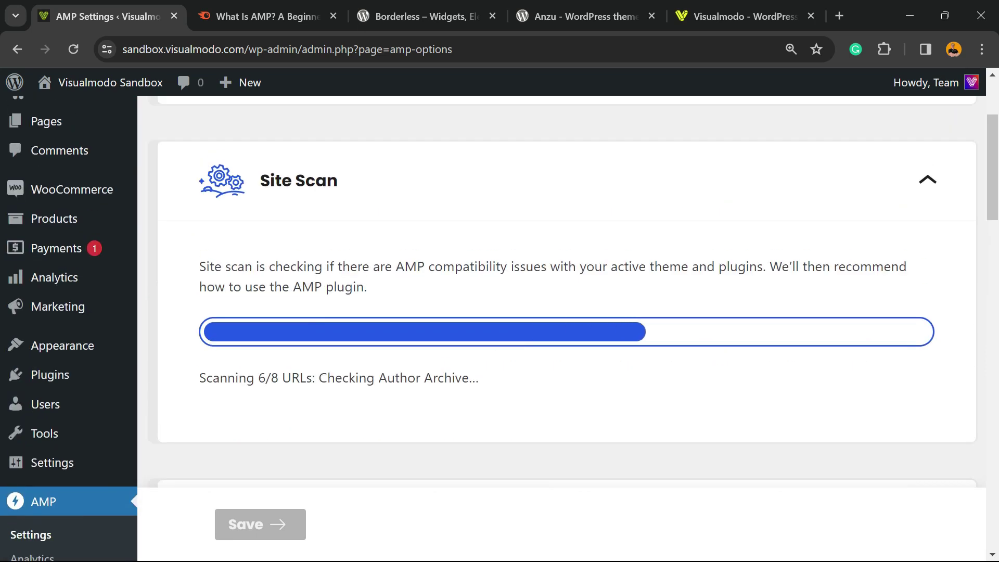
scroll(567, 291, "down", 9)
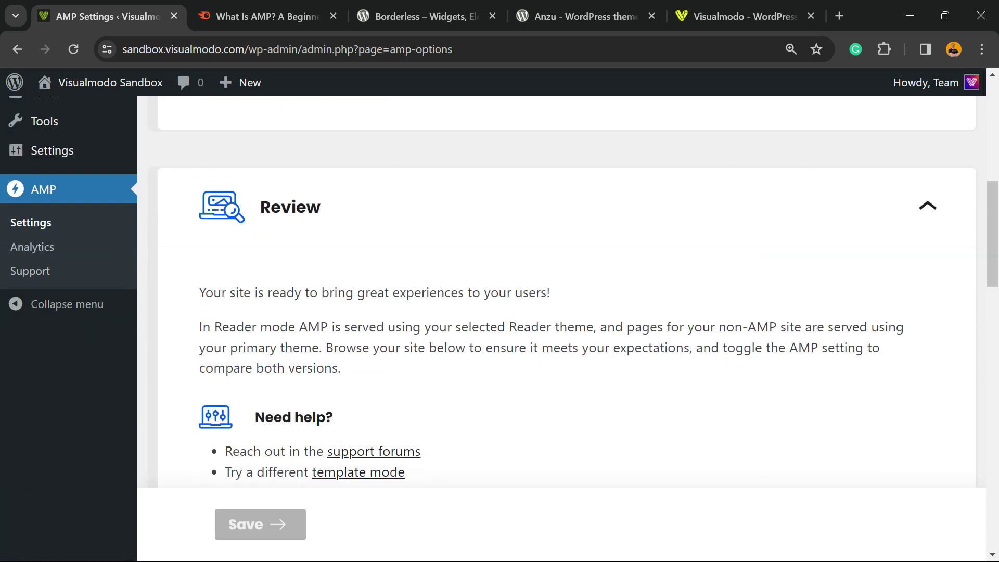
scroll(567, 291, "up", 10)
scroll(568, 292, "down", 3)
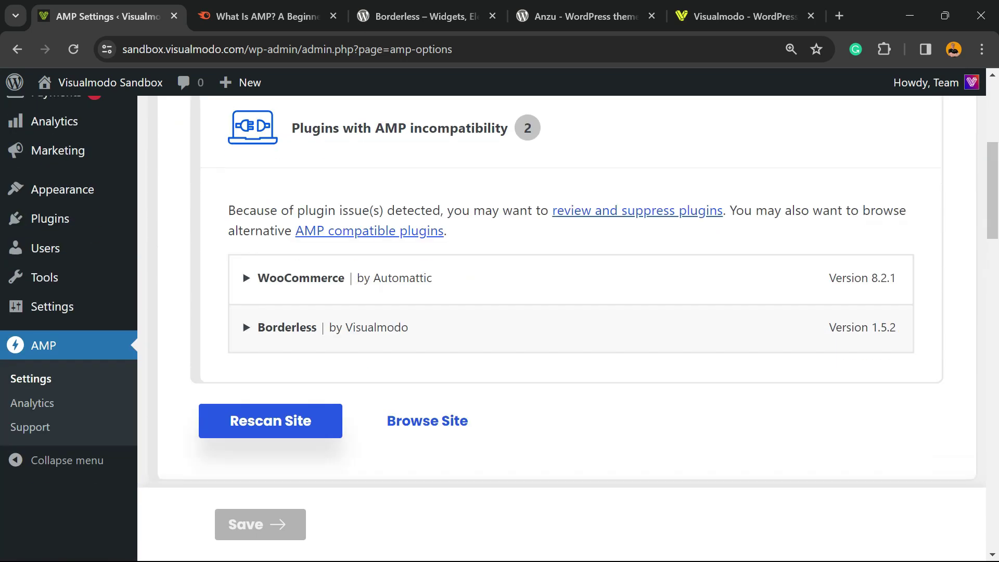
- Examine the Review section and the Template Mode options, including the chosen Reader theme
key("ctrl+plus")
key("ctrl+plus")
scroll(274, 333, "down", 5)
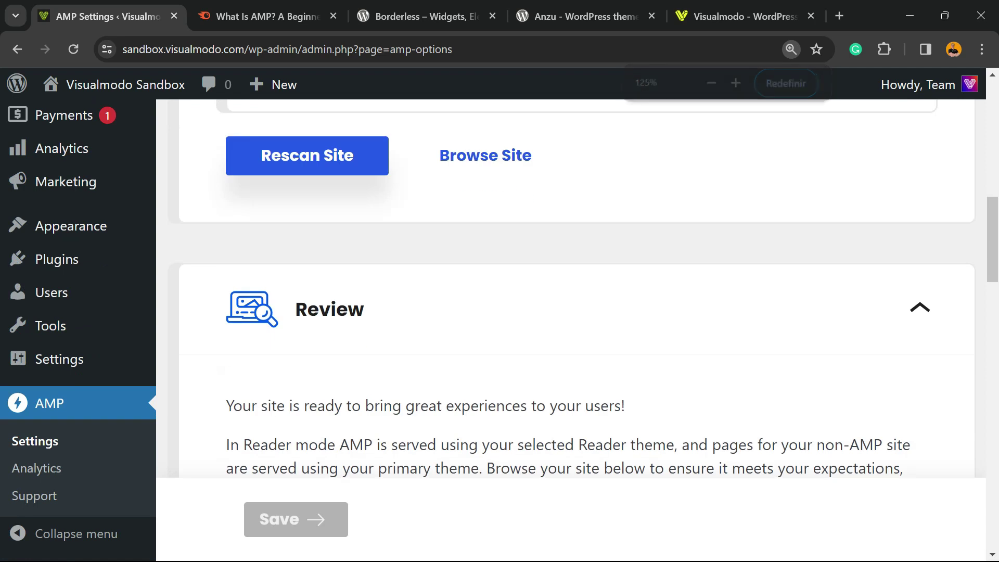
scroll(567, 292, "down", 5)
scroll(567, 292, "up", 3)
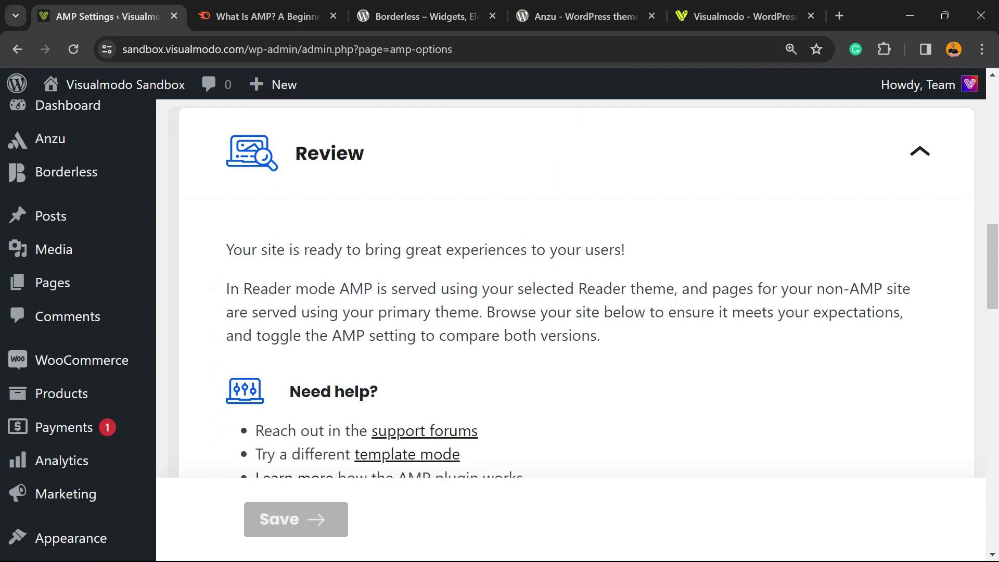
scroll(567, 291, "down", 6)
scroll(567, 291, "up", 2)
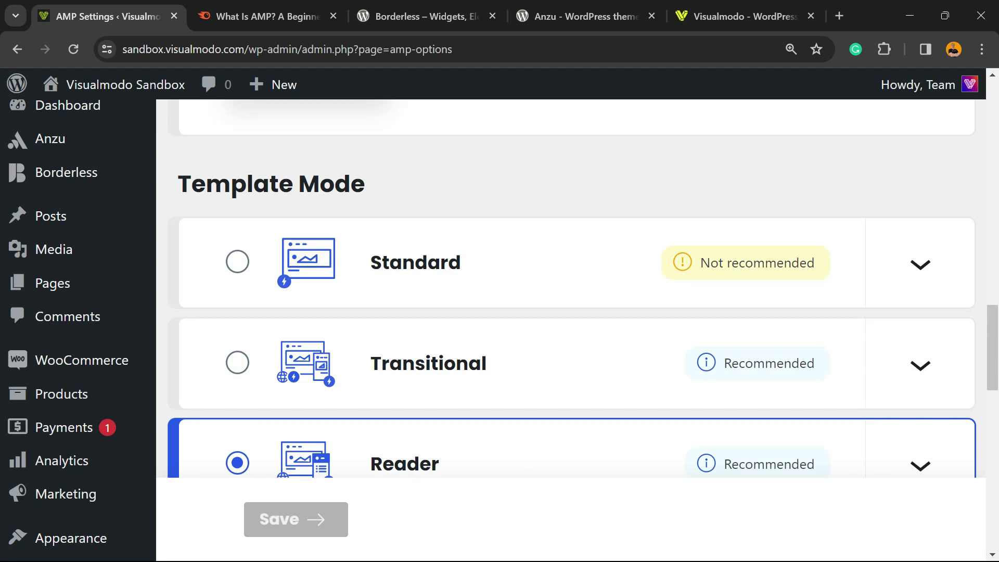
scroll(568, 292, "down", 3)
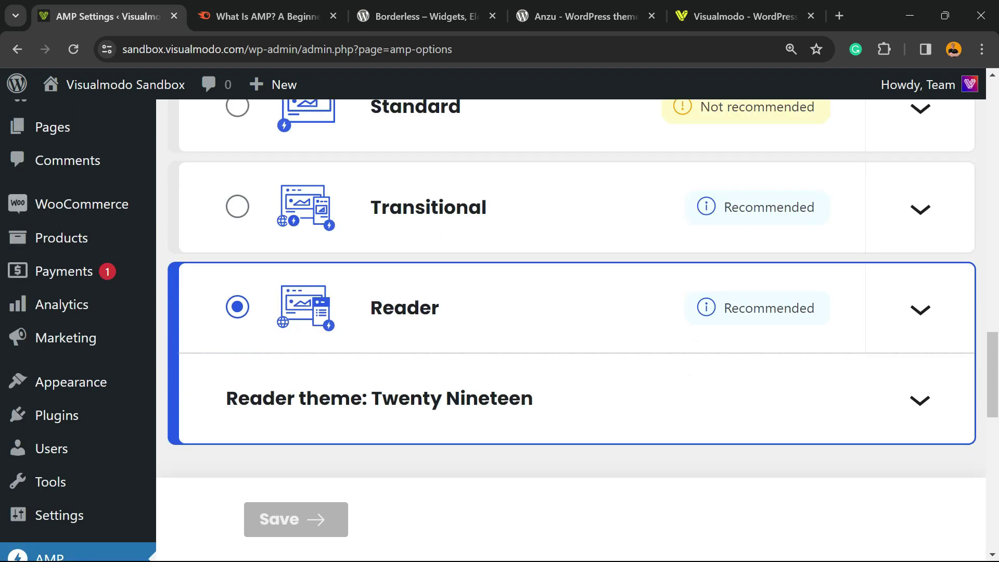
- Expand Supported Templates in the Advanced Settings and review the content types enabled for AMP
scroll(567, 291, "down", 5)
left_click(576, 259)
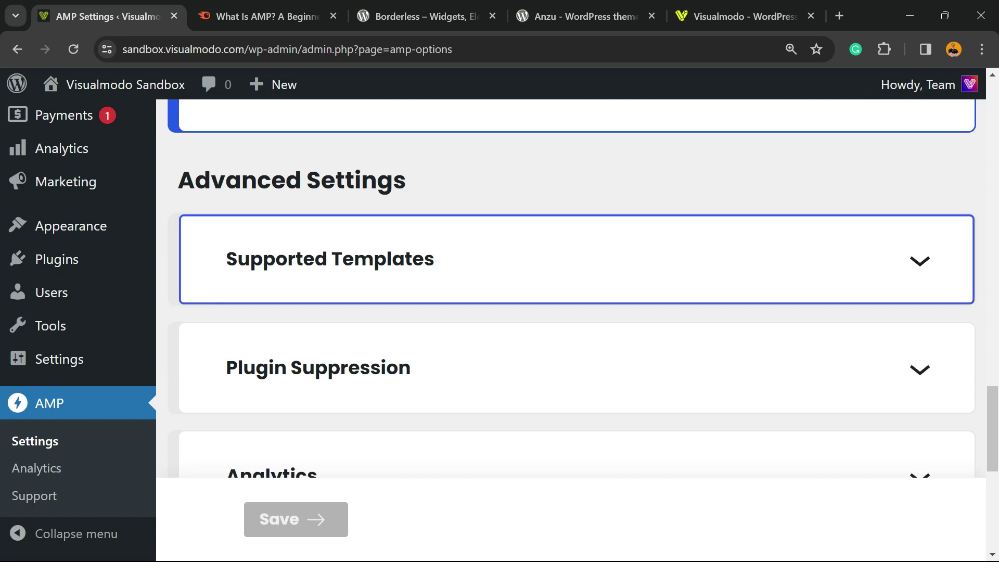
scroll(577, 292, "down", 3)
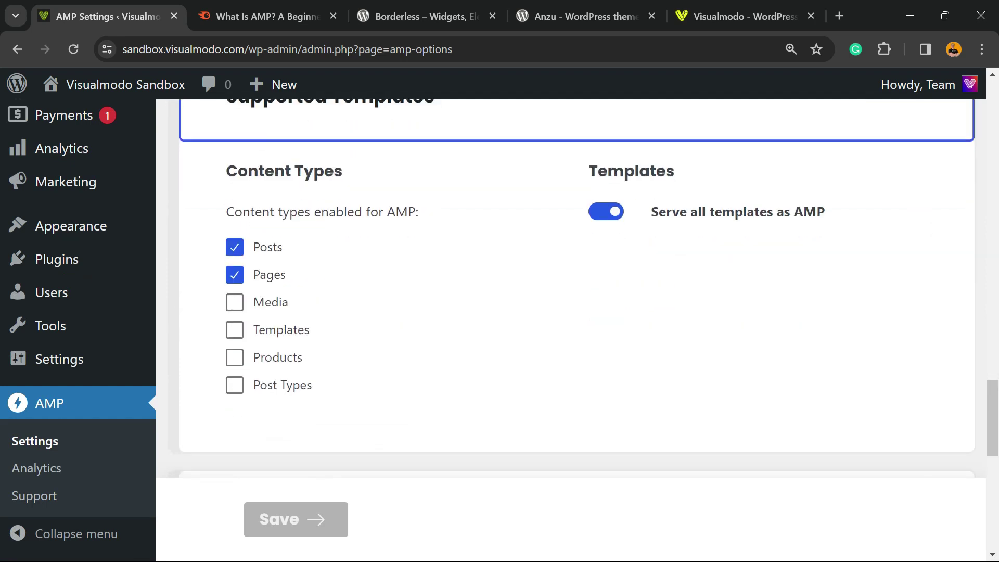
scroll(573, 291, "up", 3)
scroll(572, 292, "down", 3)
- Try switching the Products content type on and off for AMP, and disable AMP for Pages
left_click(234, 358)
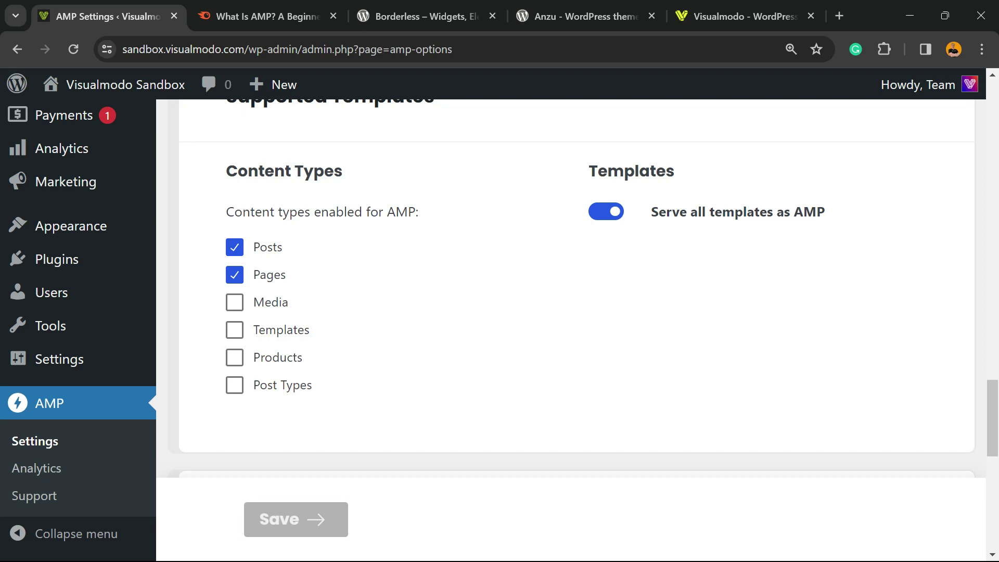
left_click(234, 357)
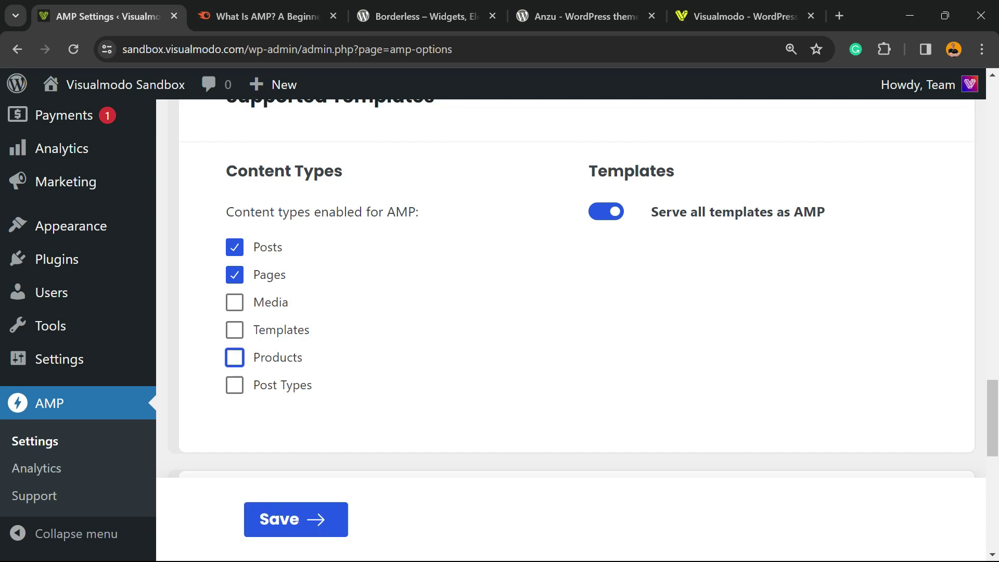
left_click(234, 275)
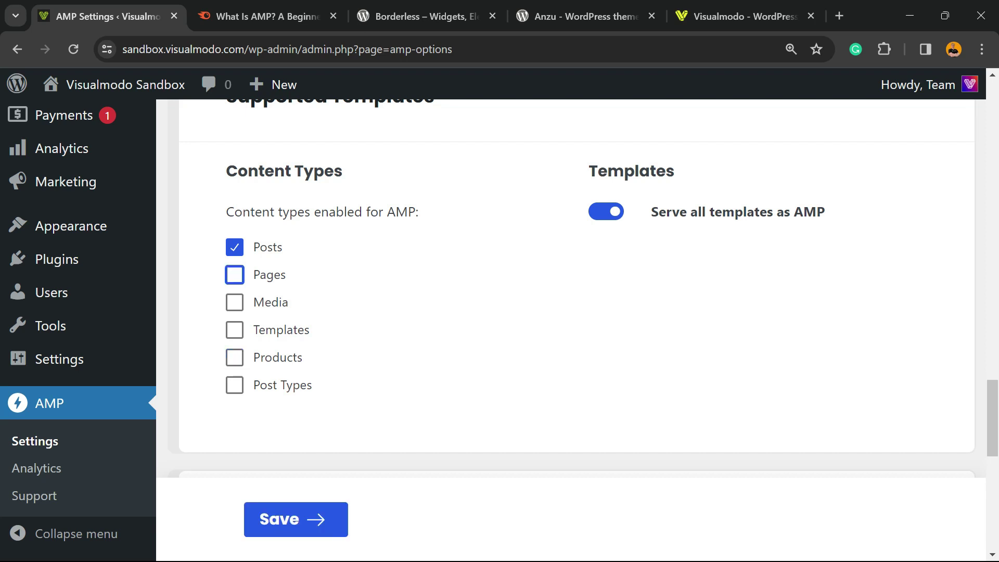
scroll(572, 313, "down", 3)
scroll(573, 312, "up", 3)
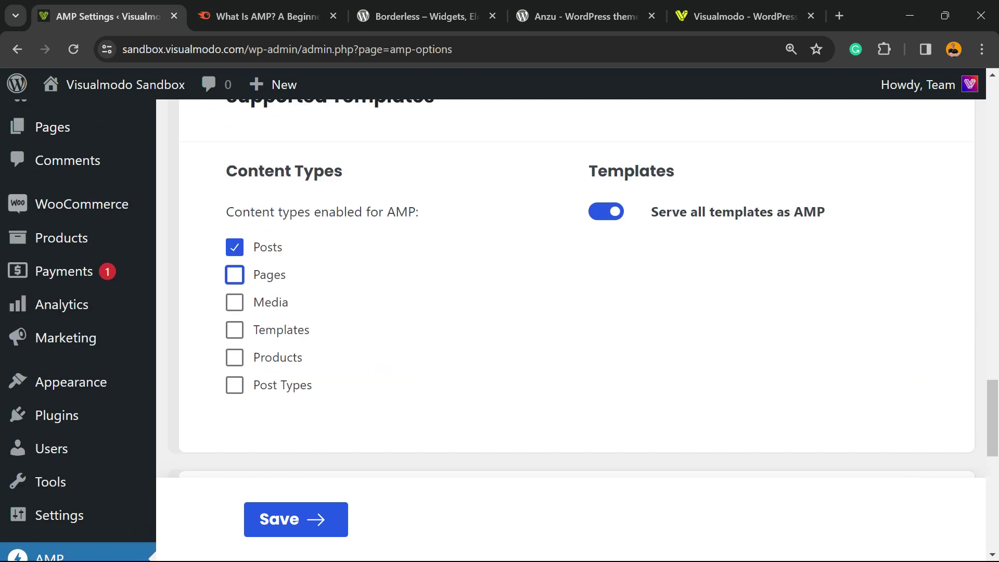
- Expand Plugin Suppression, read the status and validation details of the active plugins, and collapse the section
scroll(573, 312, "down", 3)
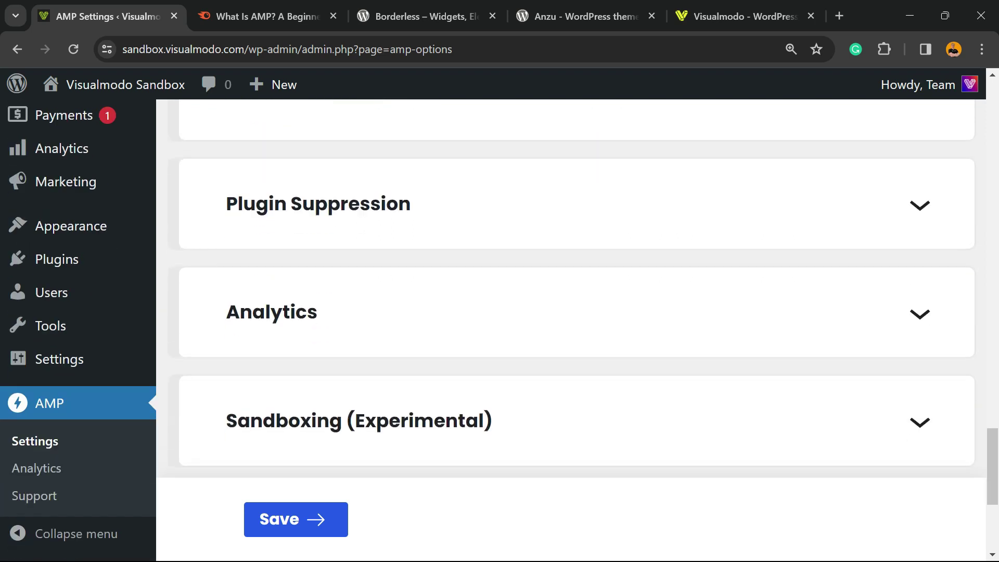
left_click(576, 204)
left_click(576, 145)
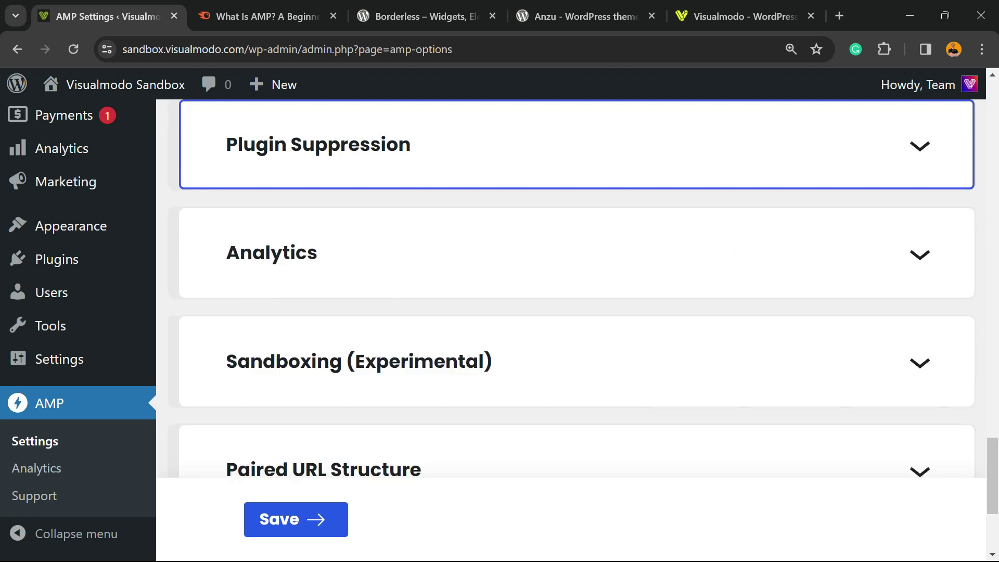
key("Return")
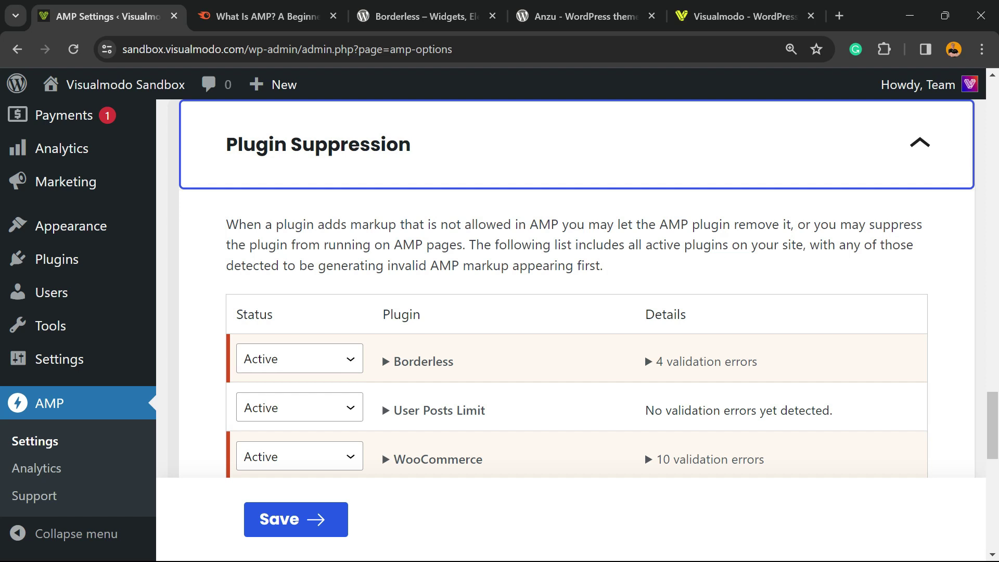
left_click(576, 144)
- Expand the Analytics section, read its guidance on AMP analytics configuration, and collapse it again
left_click(576, 252)
scroll(576, 288, "down", 4)
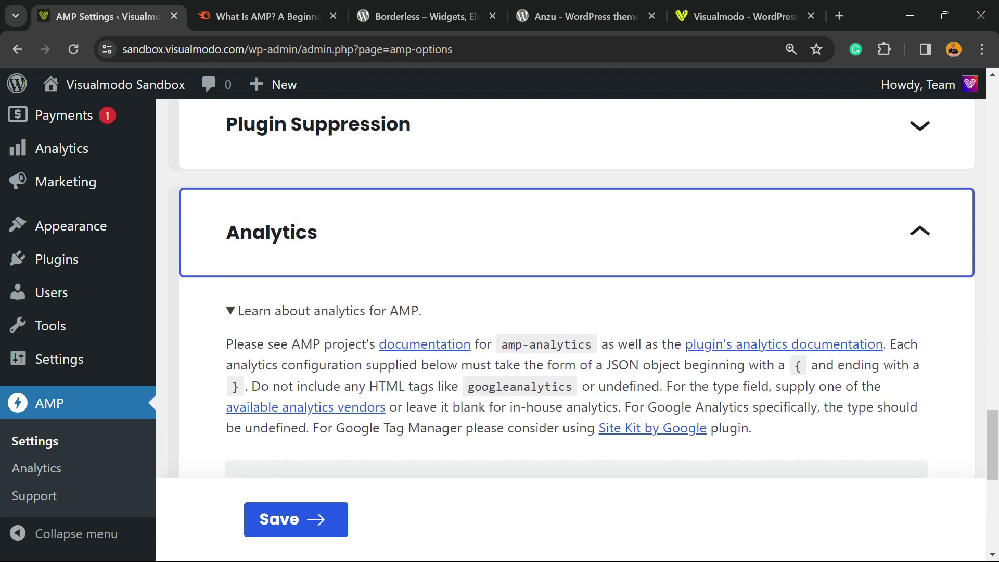
scroll(577, 288, "up", 4)
key("Return")
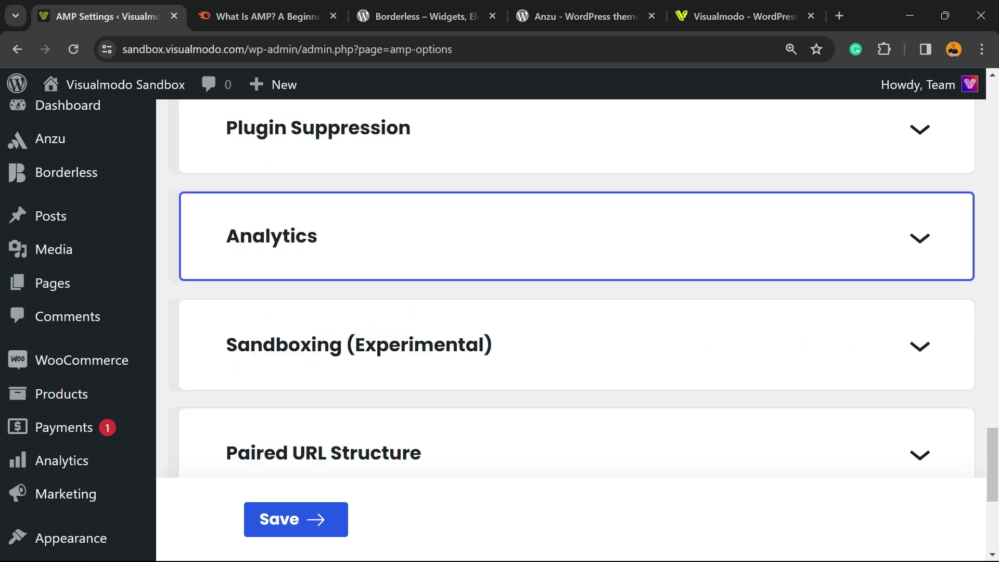
- Expand the Analytics section, add a blank analytics configuration entry, review its fields, and collapse the section
left_click(576, 235)
scroll(576, 288, "down", 3)
left_click(576, 333)
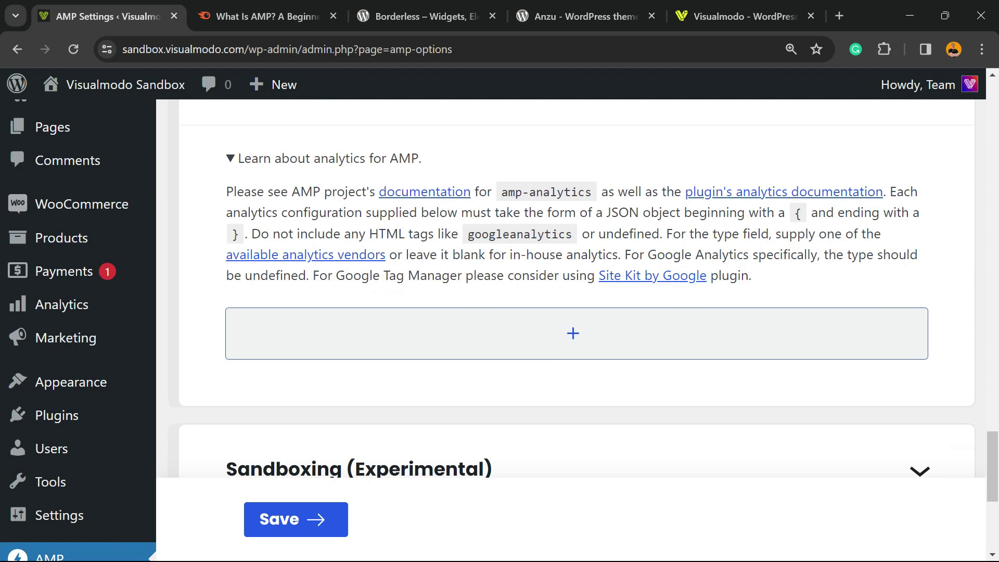
scroll(573, 312, "down", 3)
scroll(572, 312, "up", 6)
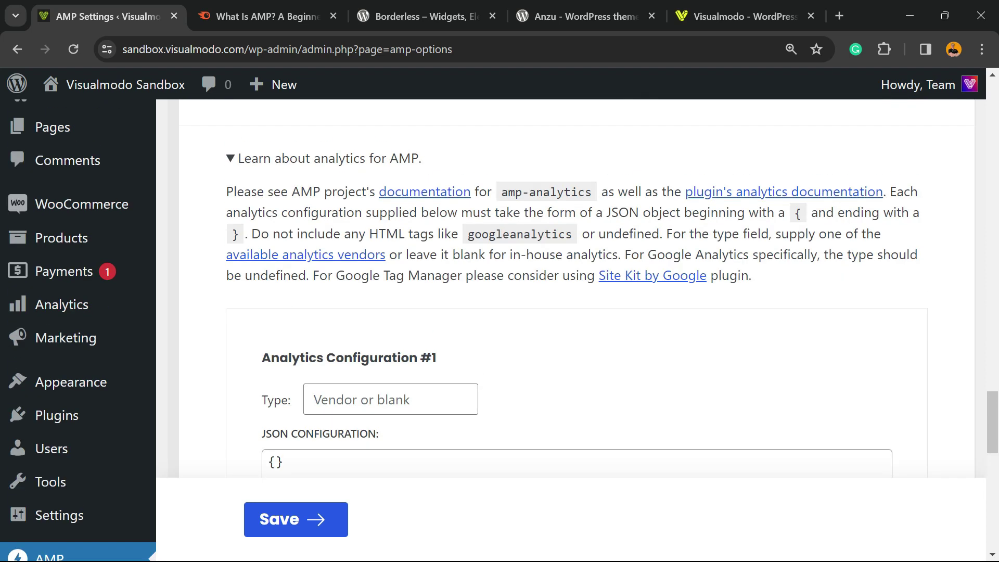
key("Return")
- Expand Sandboxing (Experimental), read how the sandboxing levels work, and collapse the section
key("Tab")
key("Return")
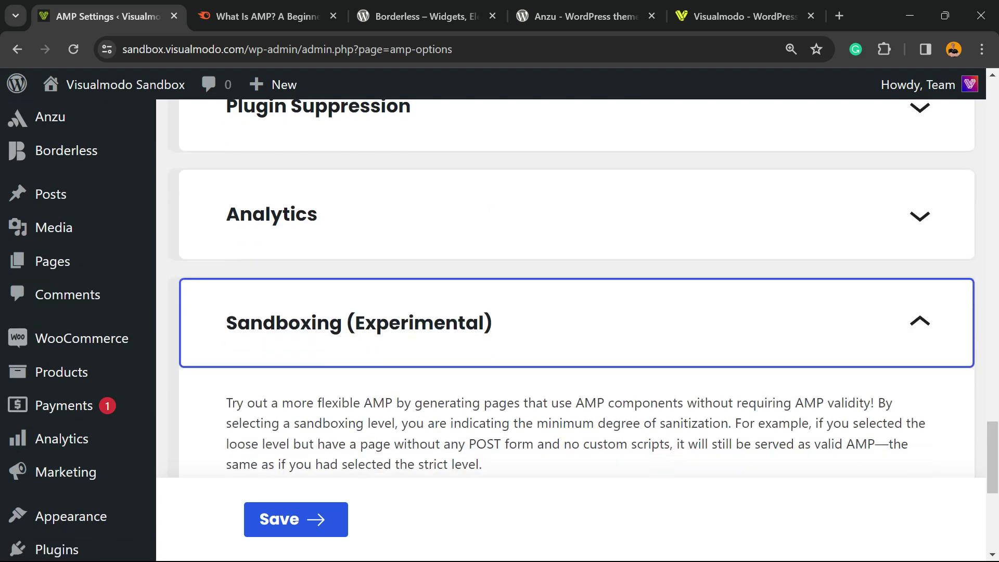
scroll(573, 312, "down", 3)
key("Return")
scroll(573, 312, "down", 1)
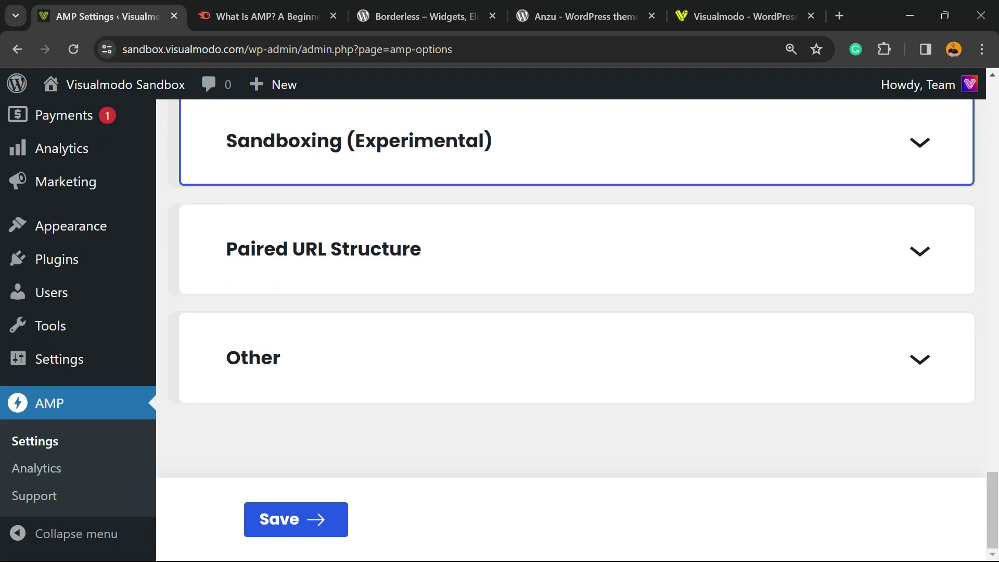
scroll(572, 312, "up", 3)
scroll(573, 313, "down", 3)
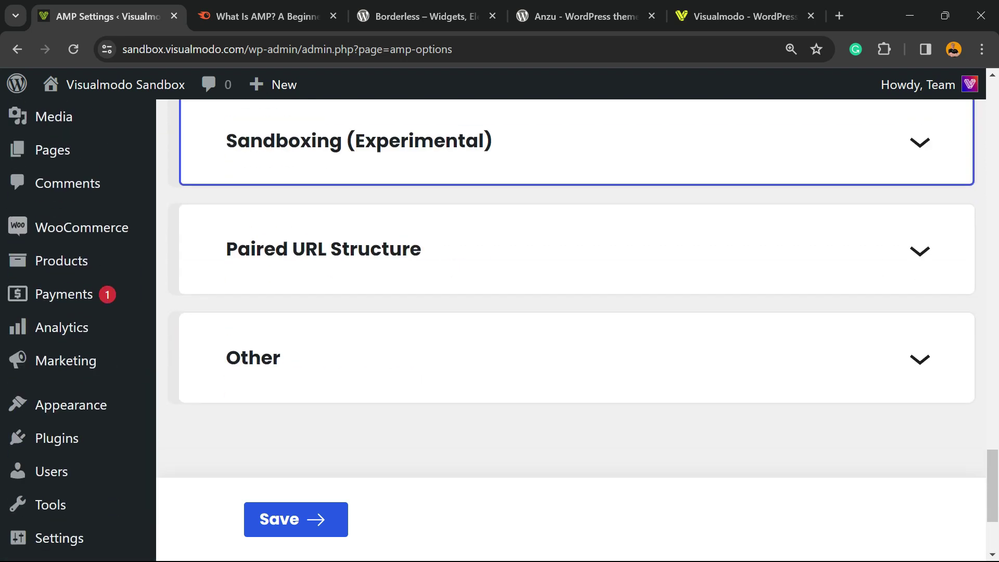
- Expand Paired URL Structure, look over its options, and collapse the section
key("Tab")
key("Return")
scroll(573, 313, "down", 2)
key("Return")
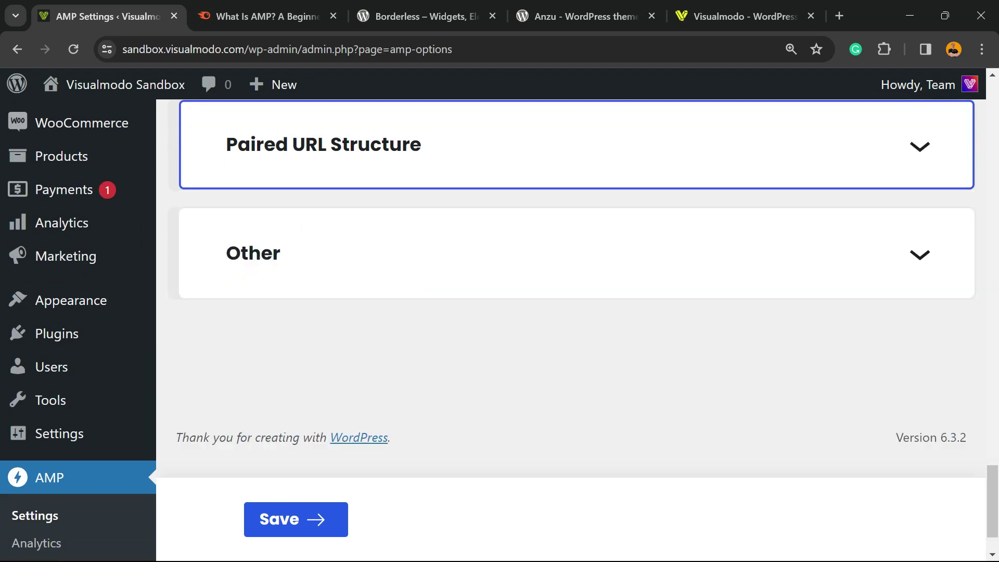
scroll(573, 312, "down", 1)
scroll(573, 312, "up", 3)
- Review the mobile redirect, developer tools and native image tag options in the Other section, and save the AMP settings
key("Tab")
key("Return")
scroll(572, 313, "down", 5)
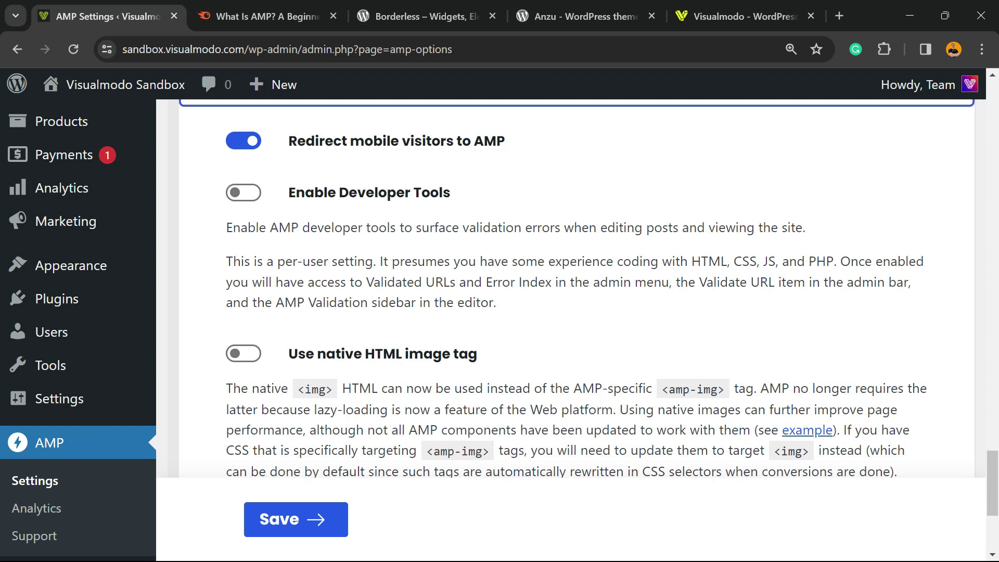
scroll(572, 312, "up", 3)
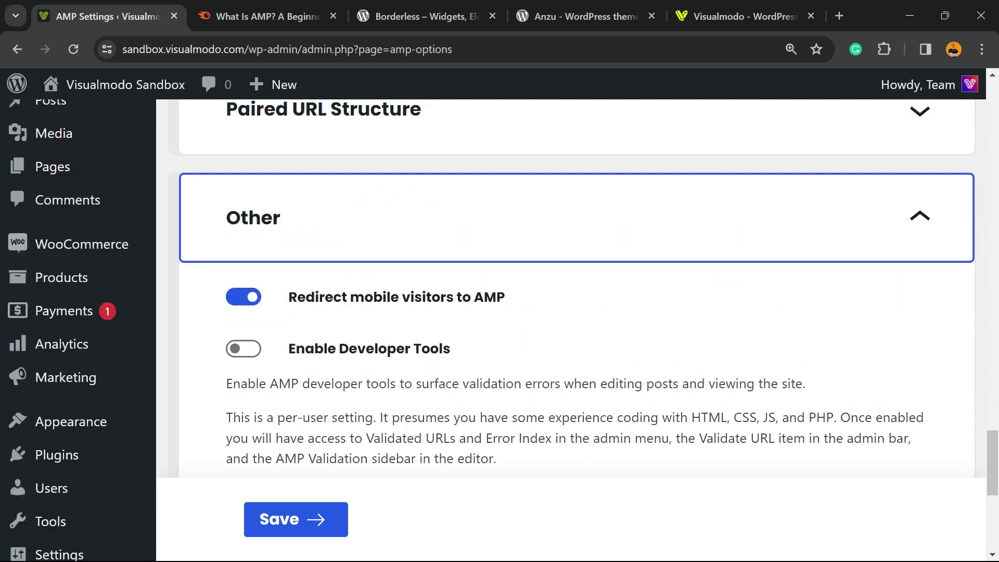
key("Return")
left_click(296, 520)
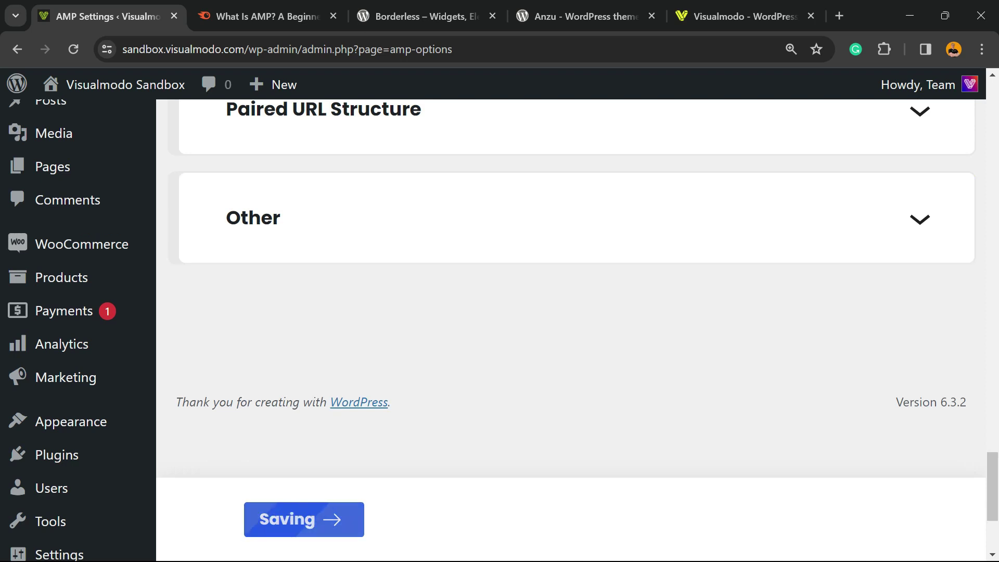
scroll(572, 312, "up", 20)
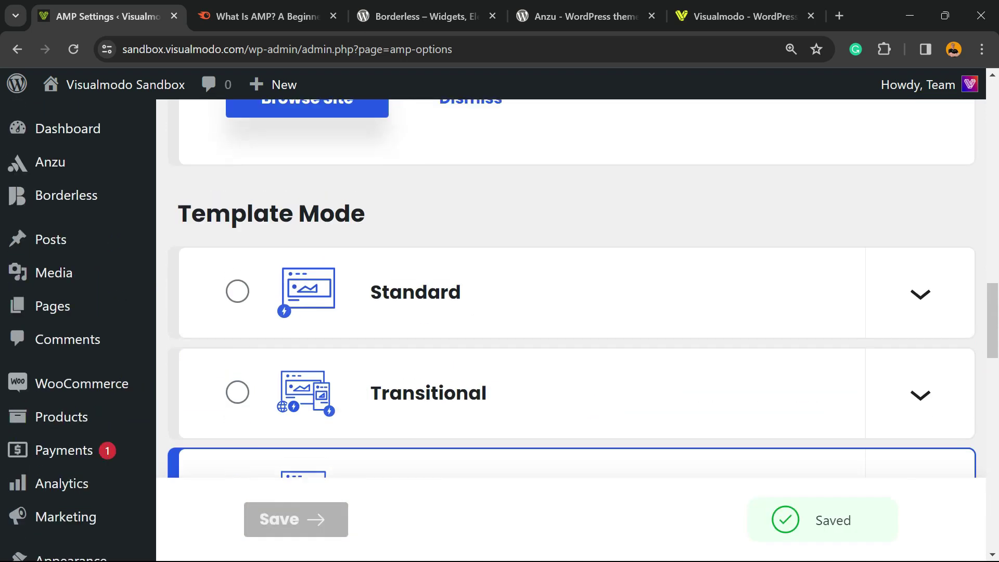
- Open the site's front end in a new tab, look through the whole home page, and reload it from the site navigation
mouse_move(125, 84)
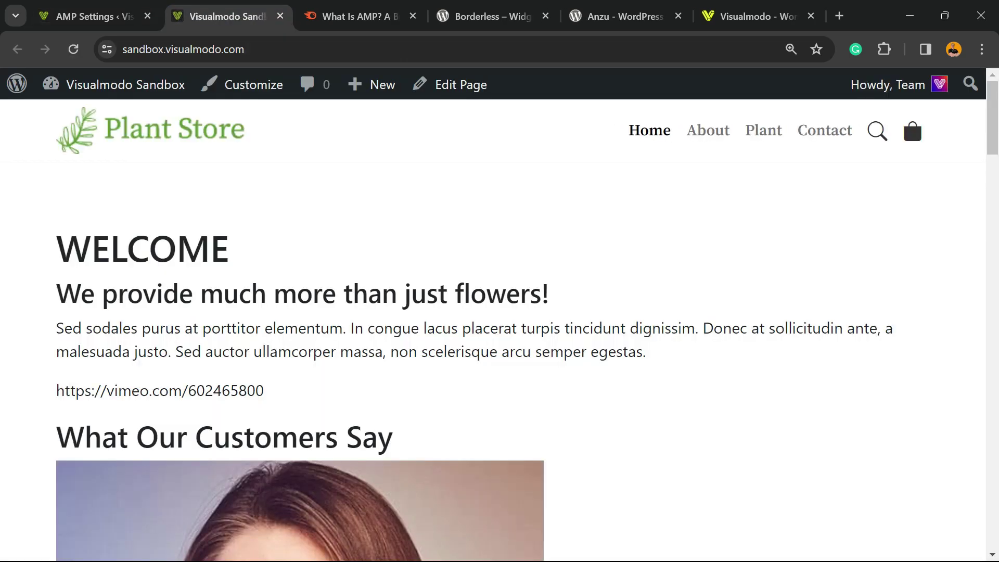
scroll(521, 323, "down", 10)
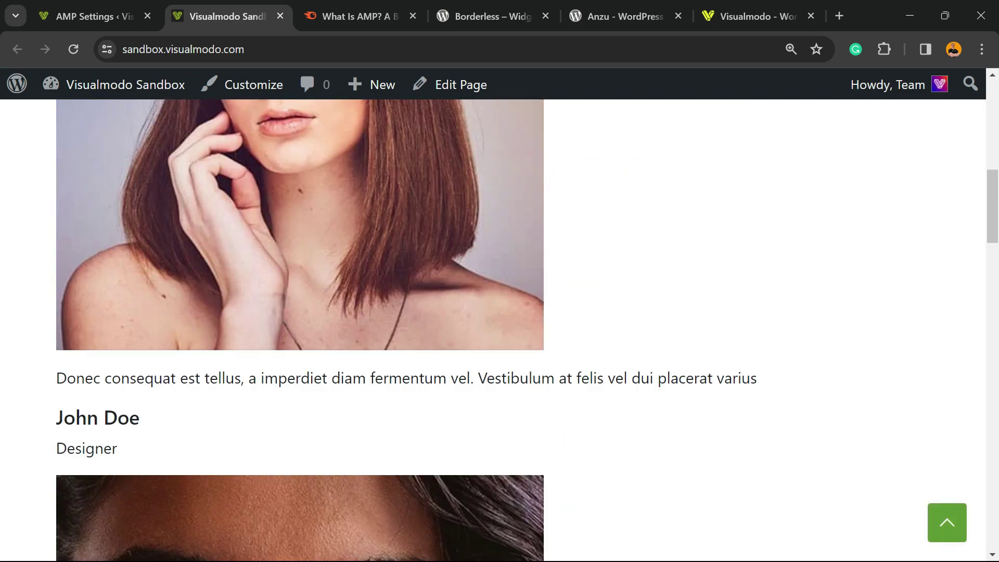
scroll(500, 323, "down", 15)
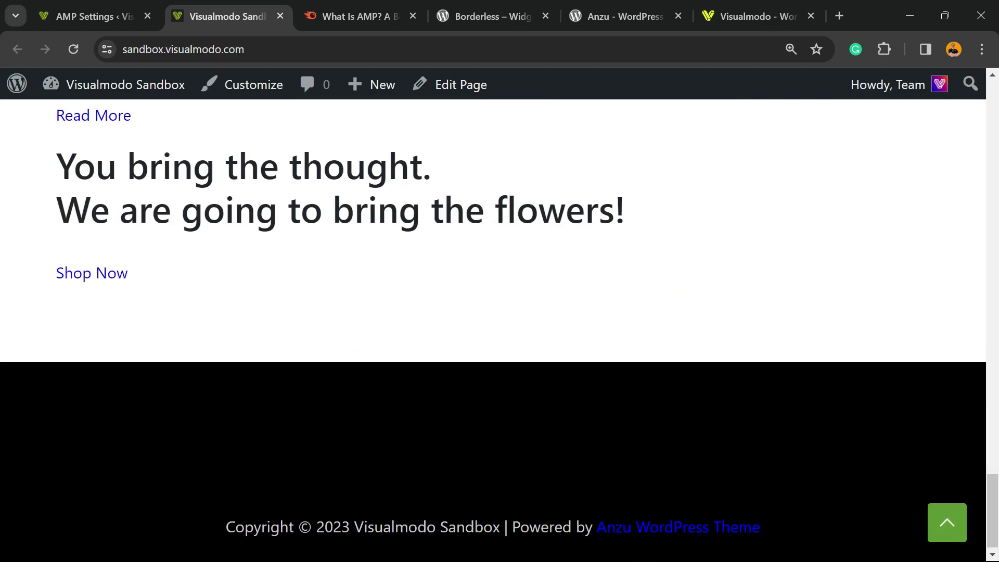
scroll(500, 323, "up", 8)
scroll(500, 323, "up", 20)
left_click(649, 130)
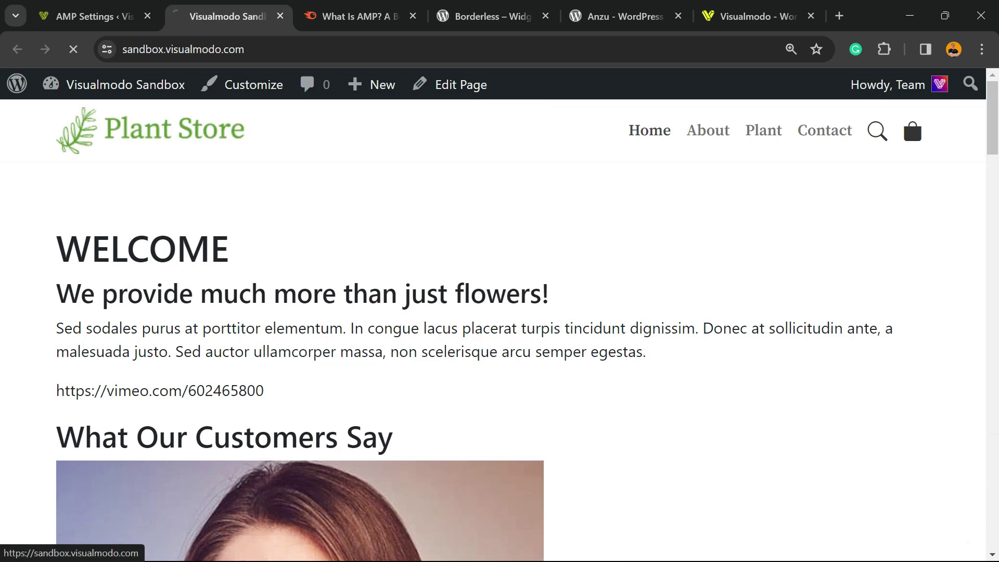
- Open the site's About page and look through its content from beginning to end
left_click(707, 130)
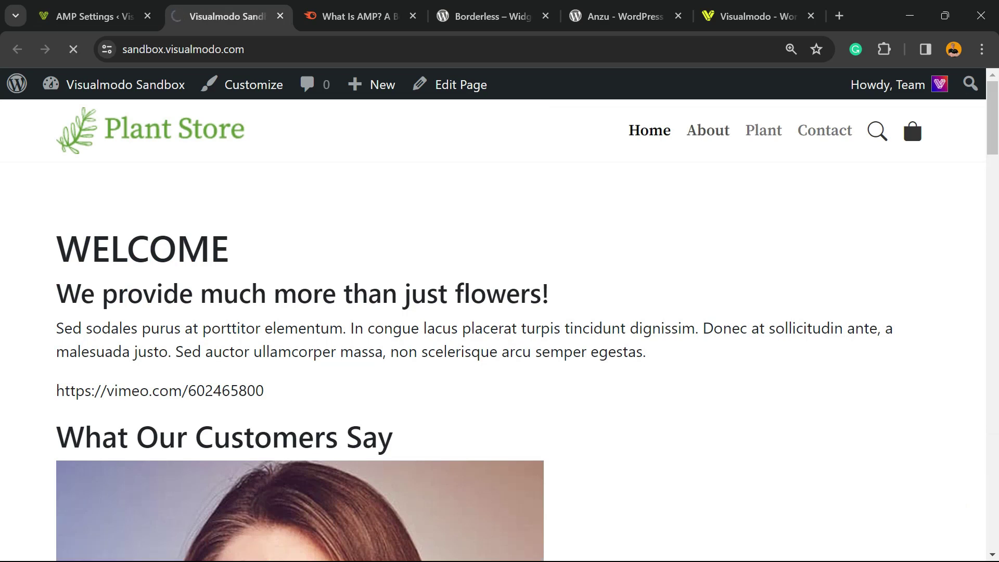
scroll(499, 330, "down", 15)
key("Home")
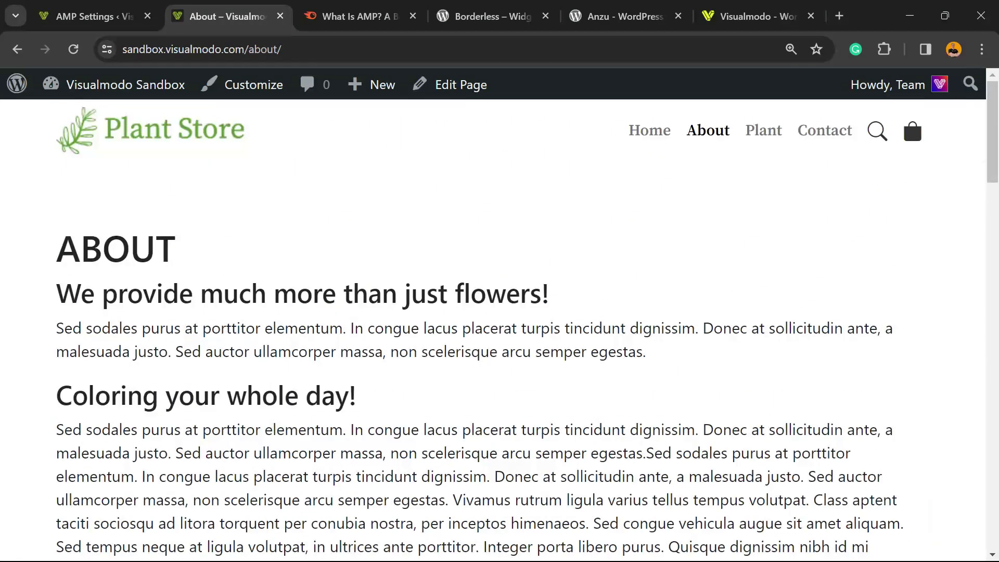
scroll(500, 330, "down", 6)
key("End")
key("Home")
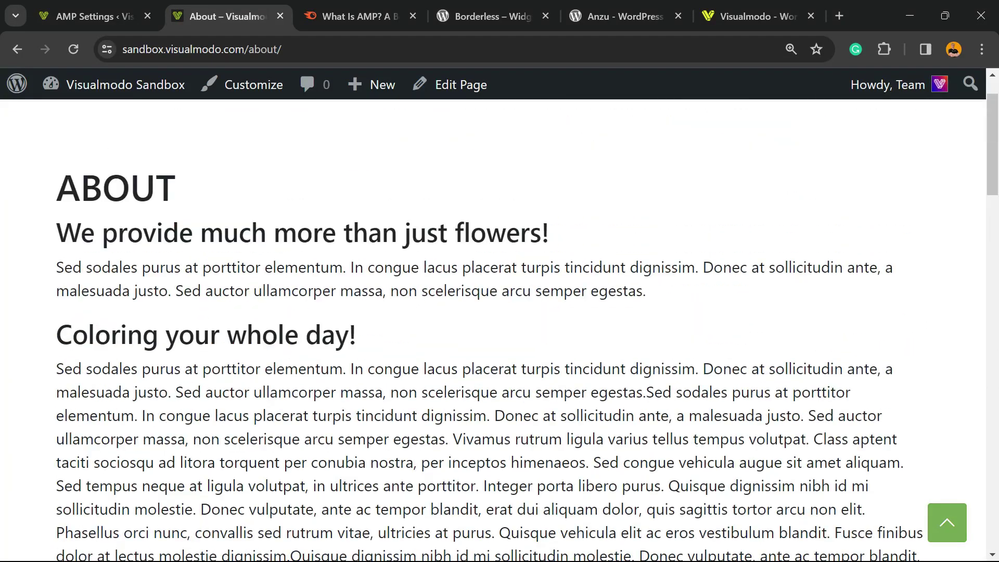
- Return to the AMP Settings page and look over the template modes and the collapsed advanced sections
key("ctrl+shift+Tab")
scroll(573, 312, "down", 20)
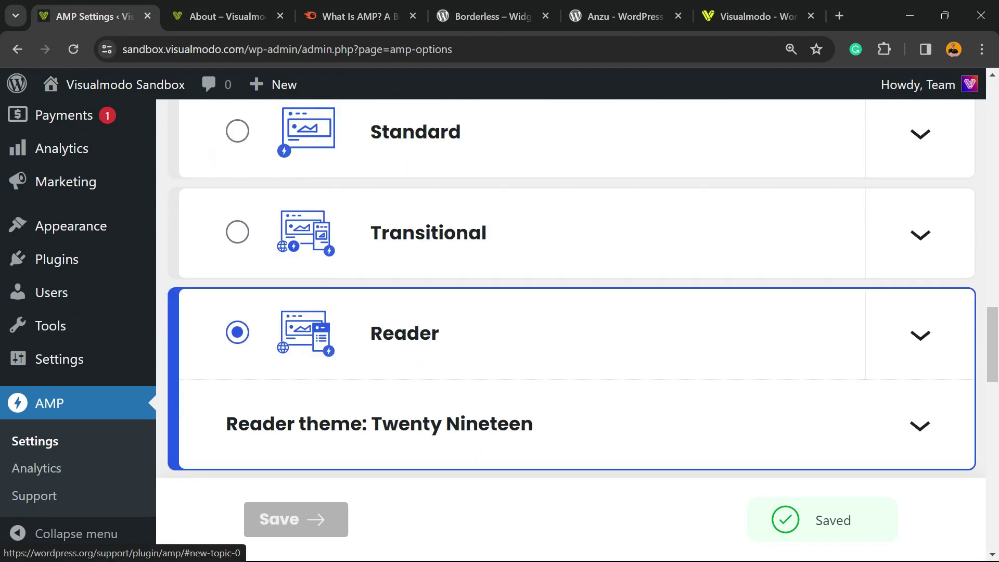
scroll(573, 313, "down", 3)
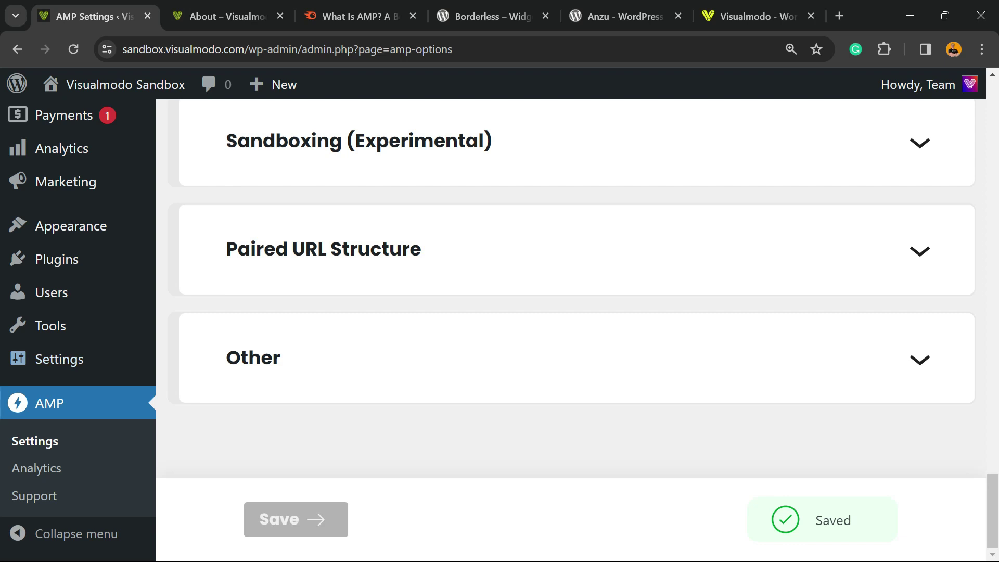
scroll(34, 496, "up", 20)
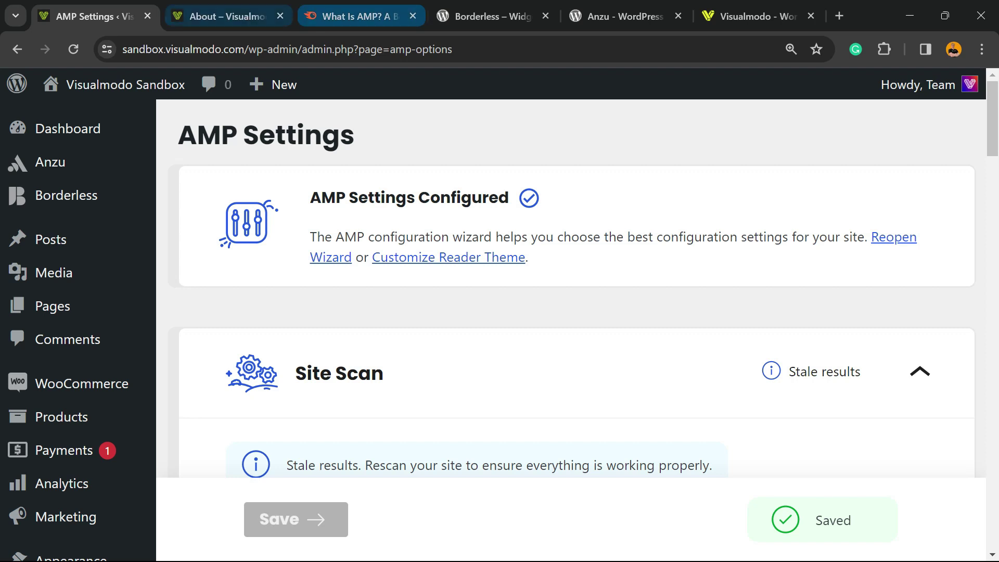
- Switch to the Borderless plugin page on WordPress.org and highlight the plugin's title
left_click(491, 16)
scroll(493, 330, "down", 3)
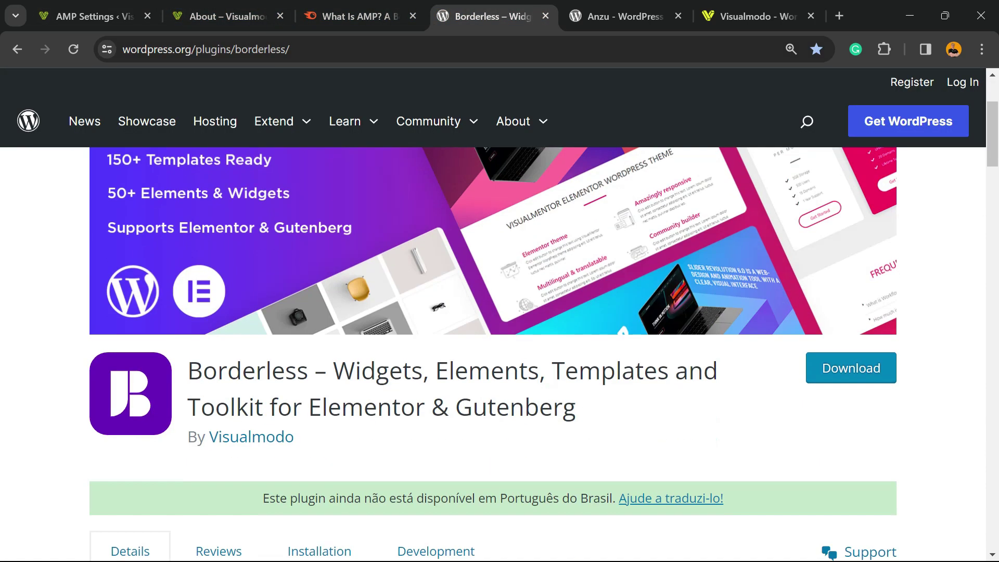
left_click_drag(87, 371, 255, 370)
triple_click(255, 374)
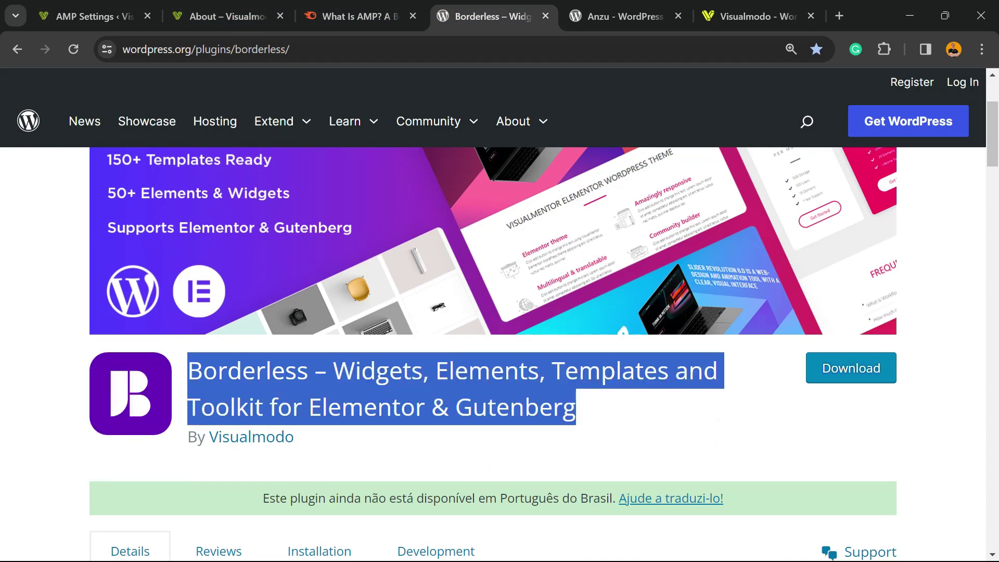
- Switch to the Anzu theme page on WordPress.org and look over its preview, version details and ratings
left_click(622, 16)
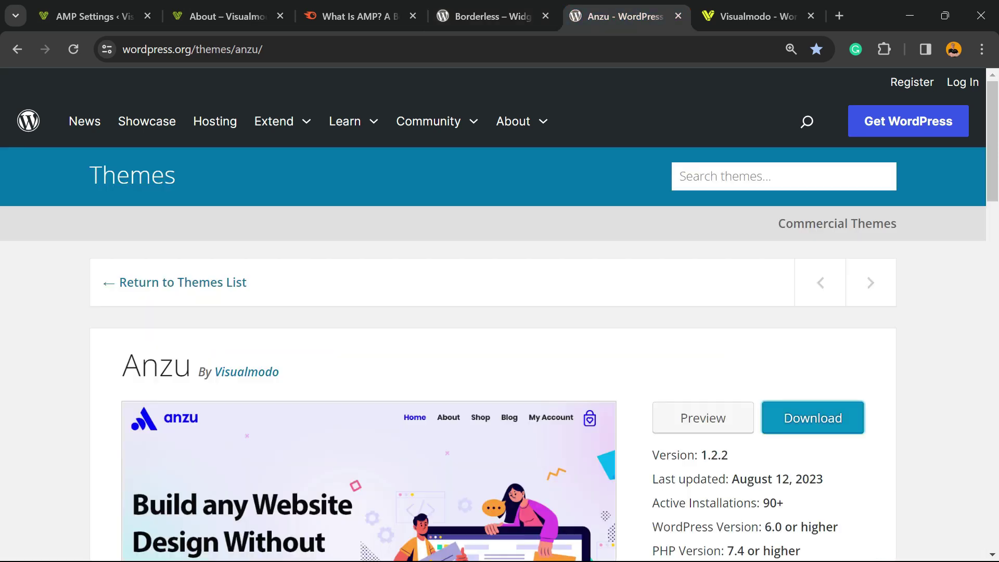
scroll(500, 354, "down", 6)
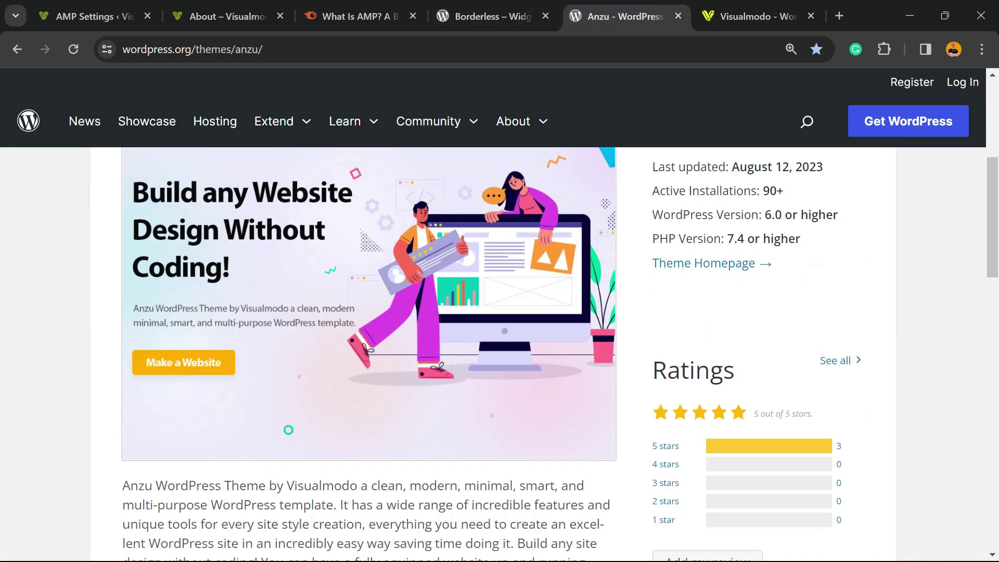
scroll(500, 354, "up", 6)
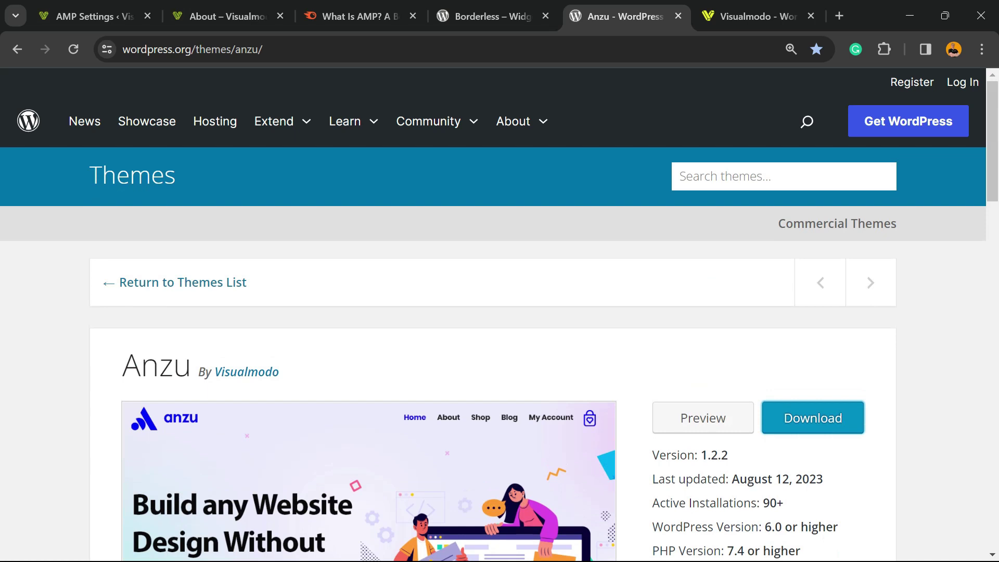